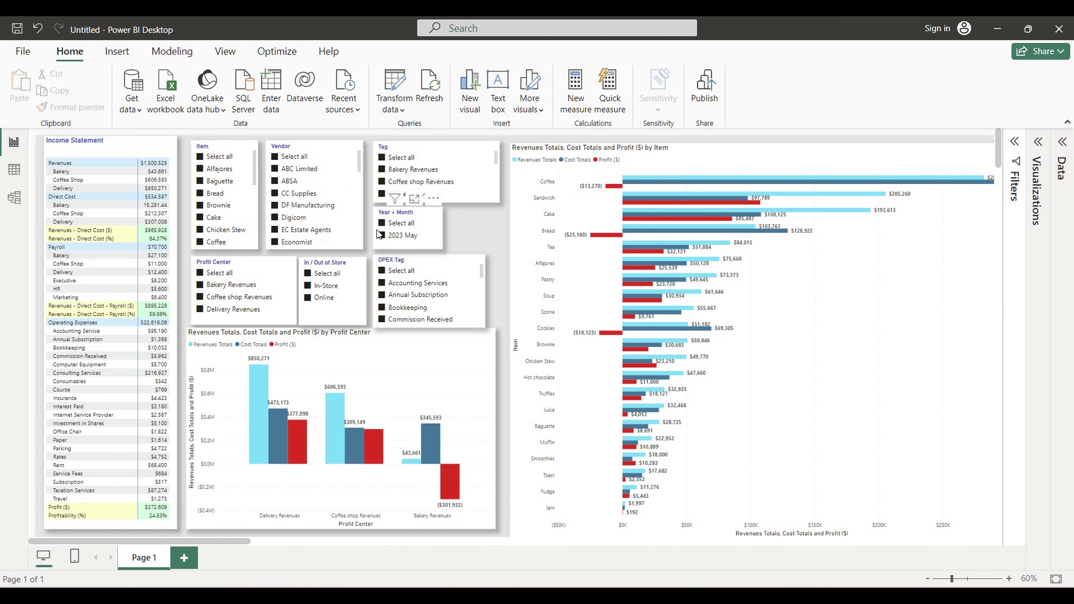
Uncheck 2023 May in the Year + Month slicer so the report shows no data
left_click(387, 235)
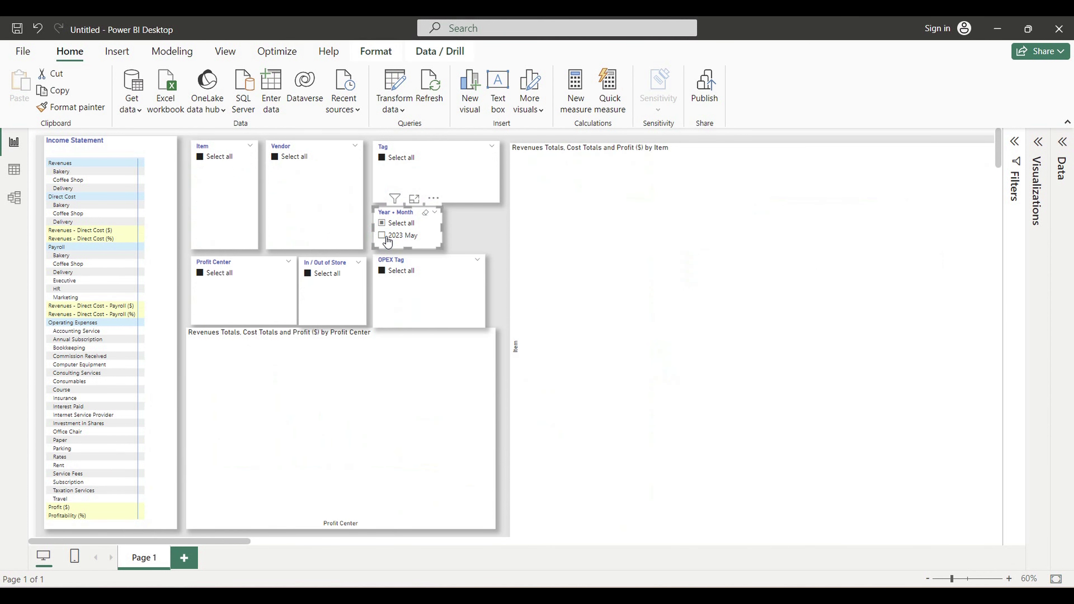
Recheck 2023 May, then view each item alone from Alfajores through Coffee in the Item slicer
left_click(386, 238)
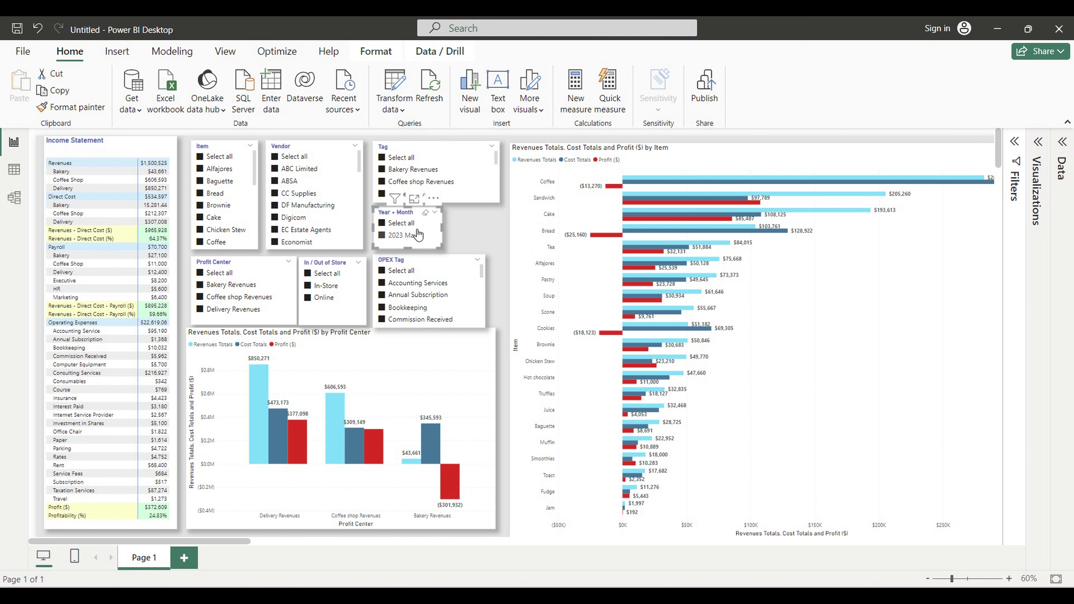
left_click(201, 157)
left_click(200, 168)
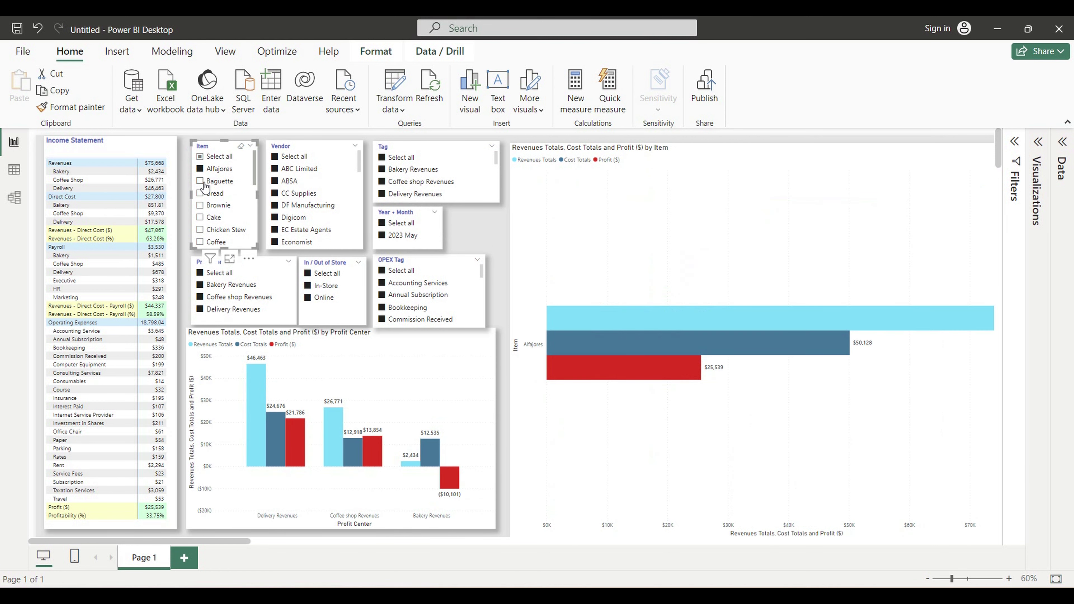
left_click(204, 182)
left_click(203, 198)
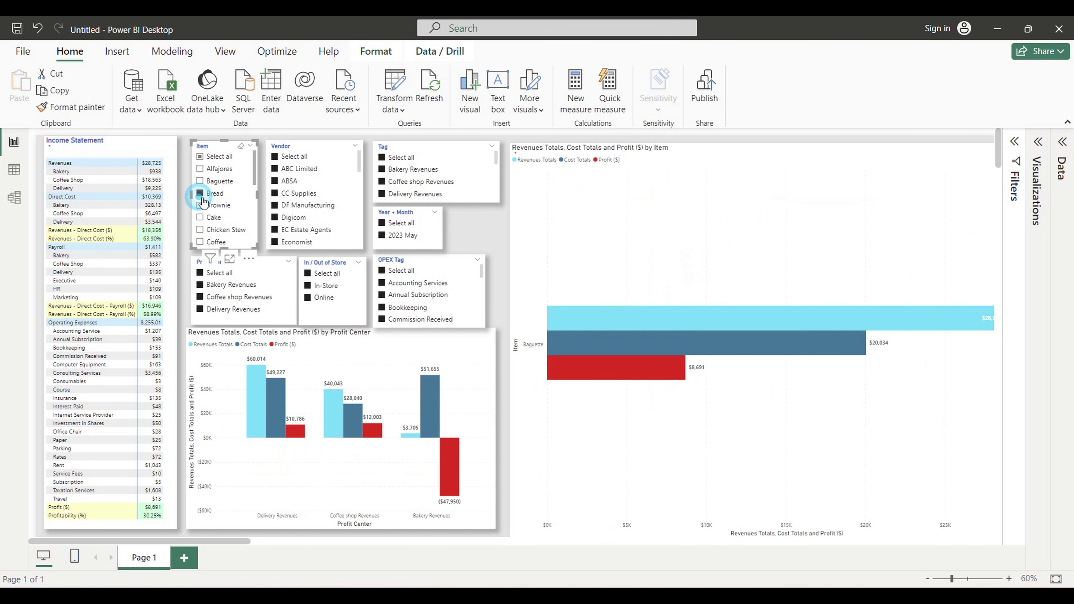
left_click(201, 210)
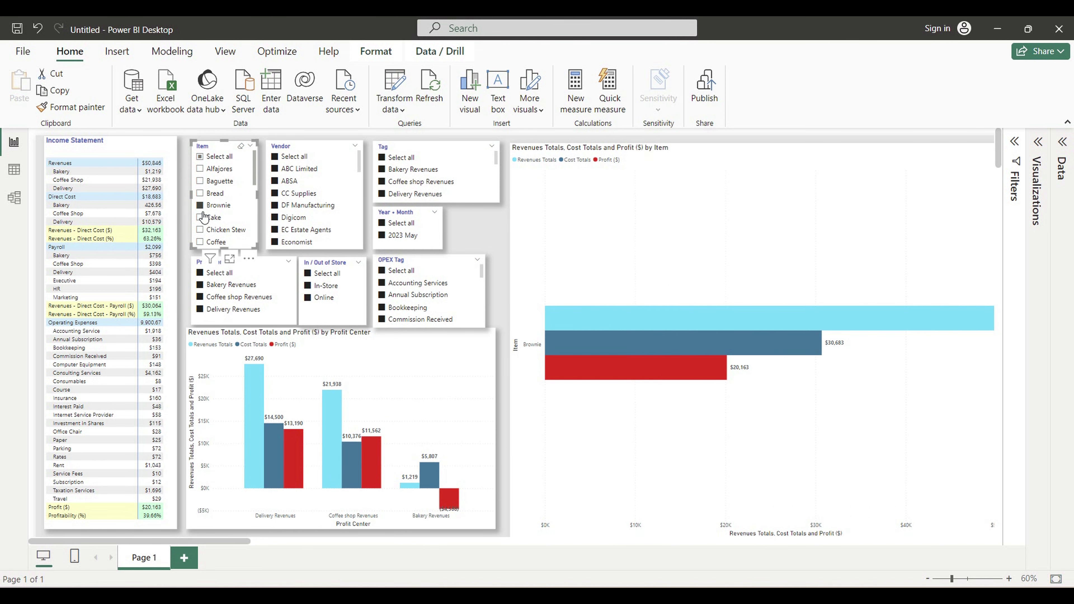
left_click(206, 221)
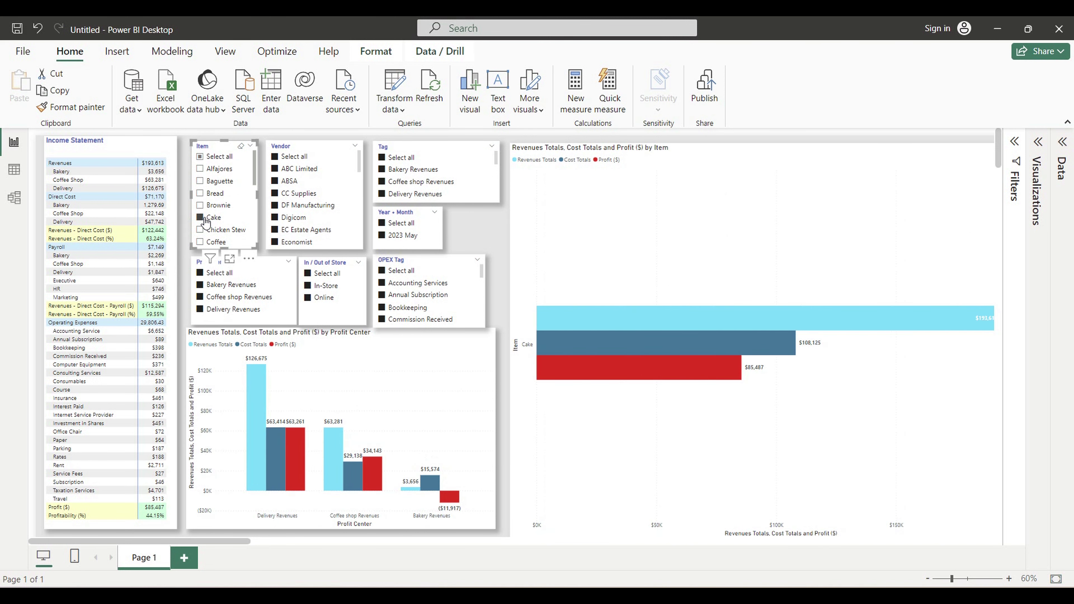
left_click(205, 232)
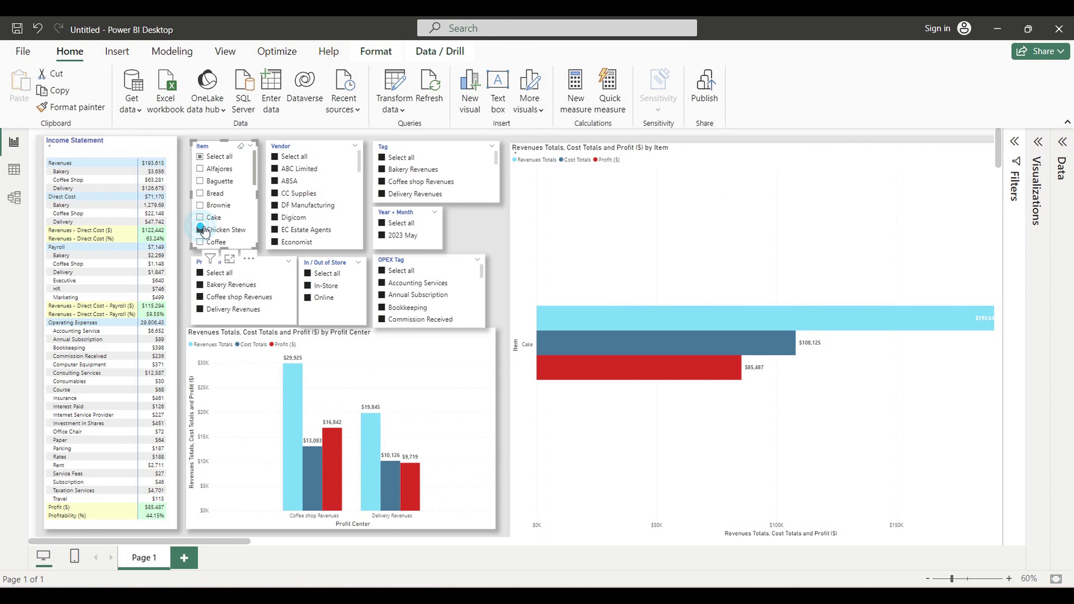
left_click(207, 244)
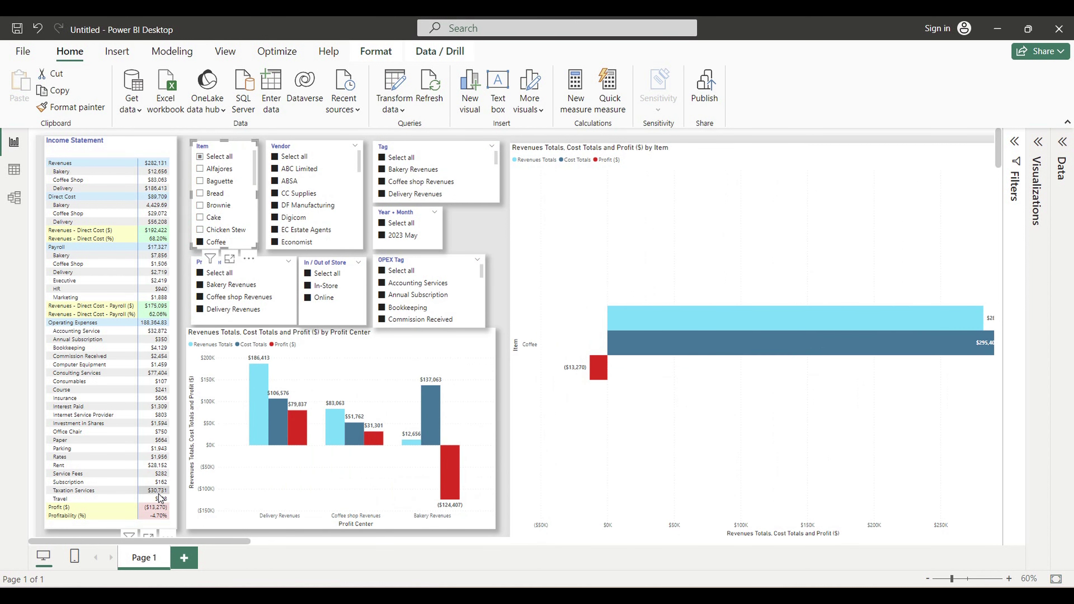
Continue viewing single items: Cookies, Fudge, Hot chocolate, Jam, Juice, Sandwich, Scone, Smoothies, Soup, Tea, Toast
scroll(203, 206, "down", 3)
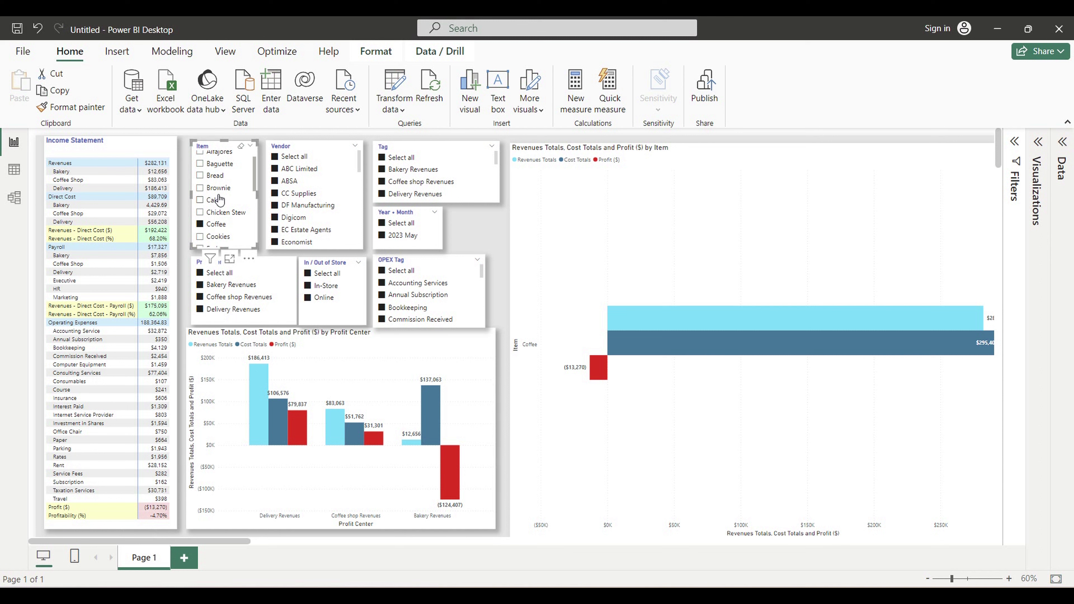
left_click(201, 196)
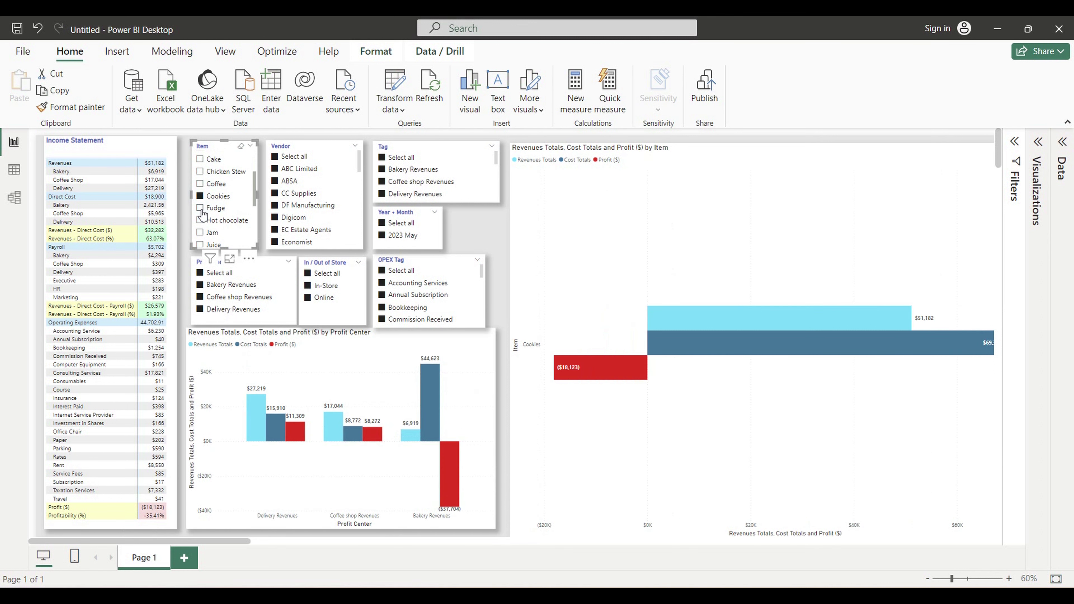
left_click(202, 197)
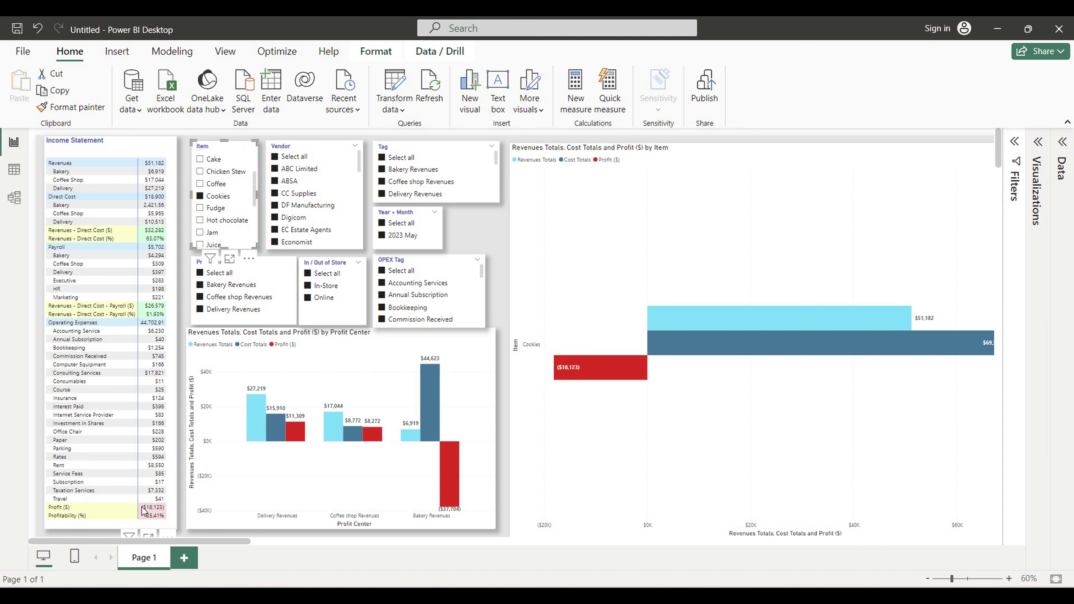
left_click(207, 209)
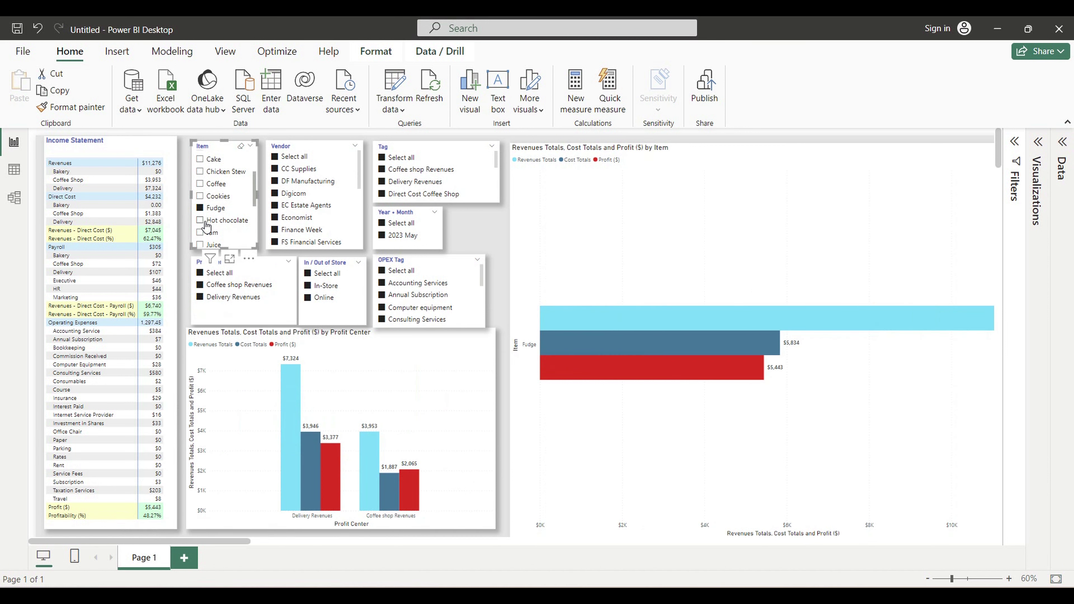
left_click(207, 225)
left_click(208, 232)
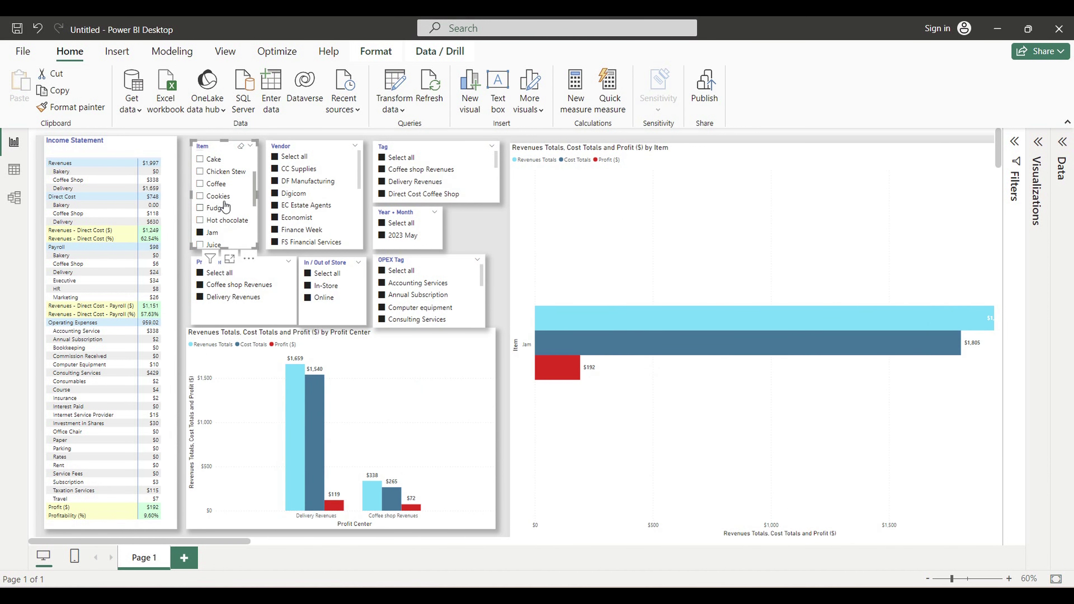
scroll(207, 212, "down", 2)
left_click(203, 203)
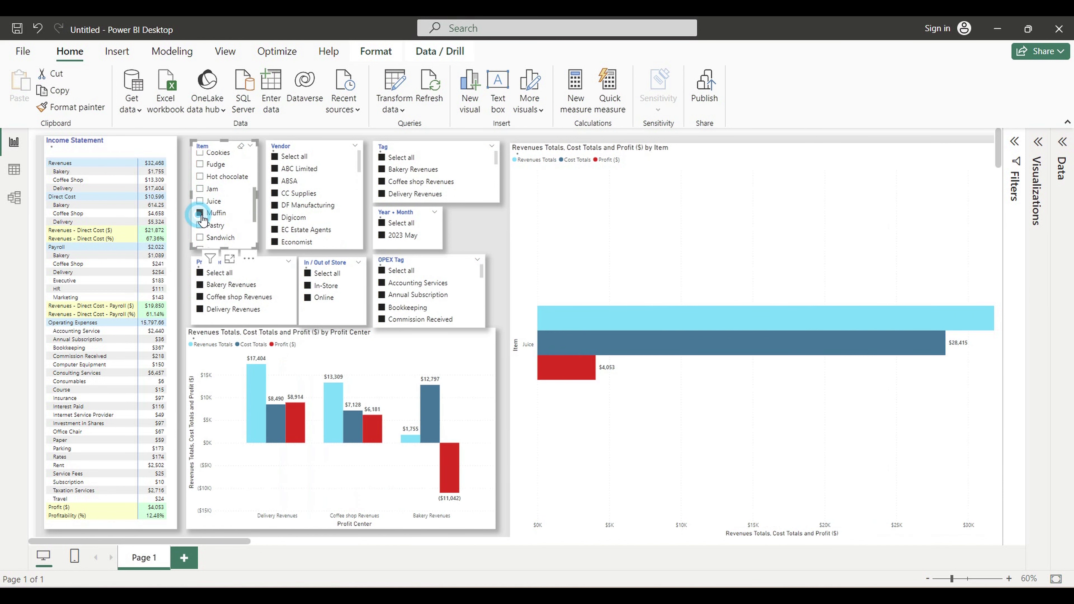
left_click(201, 238)
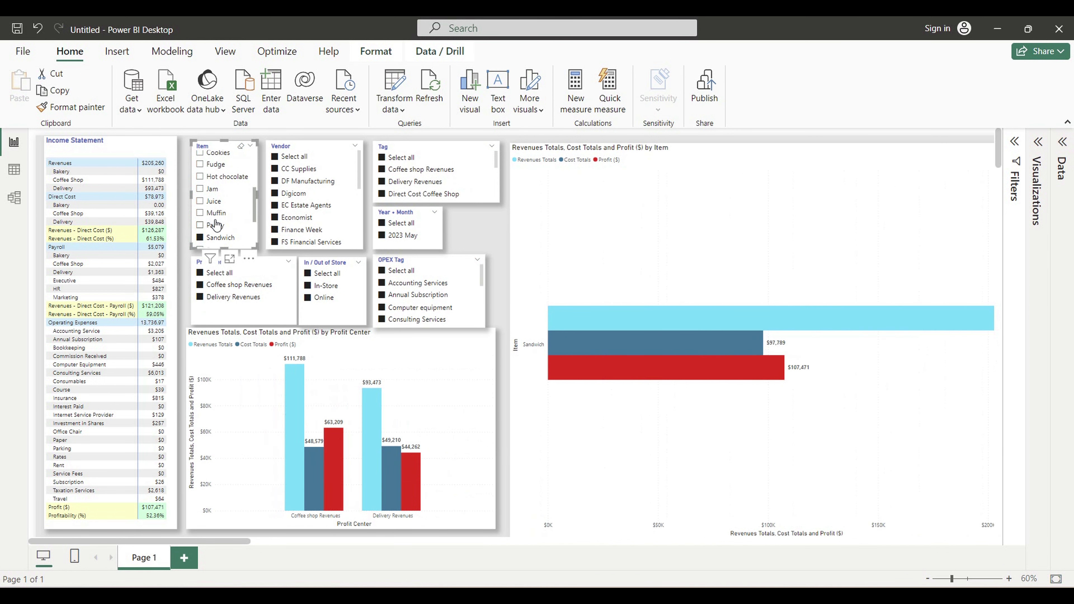
scroll(199, 207, "down", 2)
left_click(201, 182)
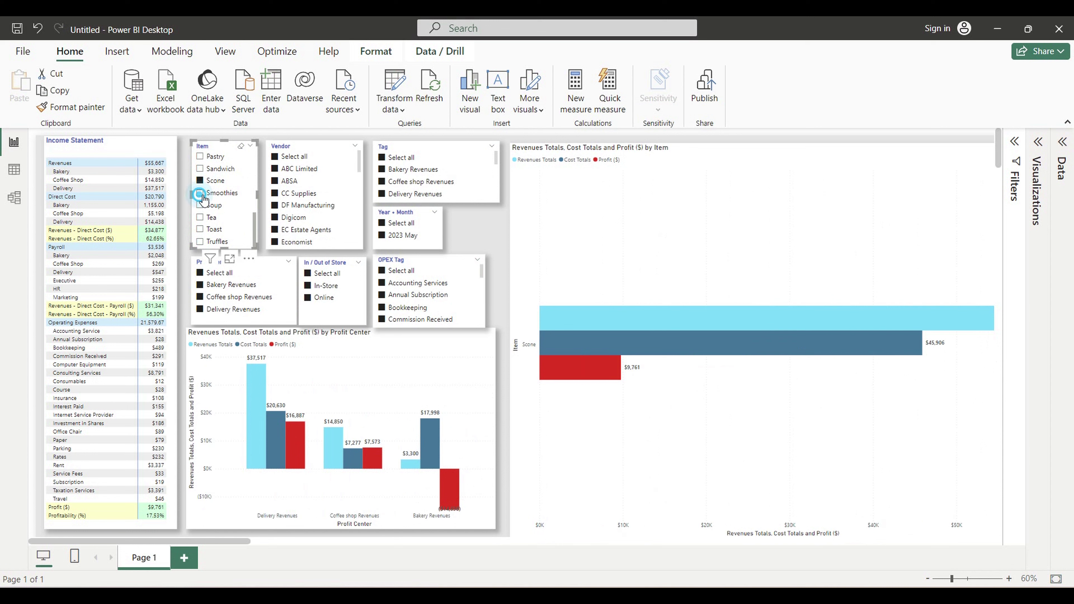
left_click(200, 193)
left_click(200, 205)
left_click(200, 217)
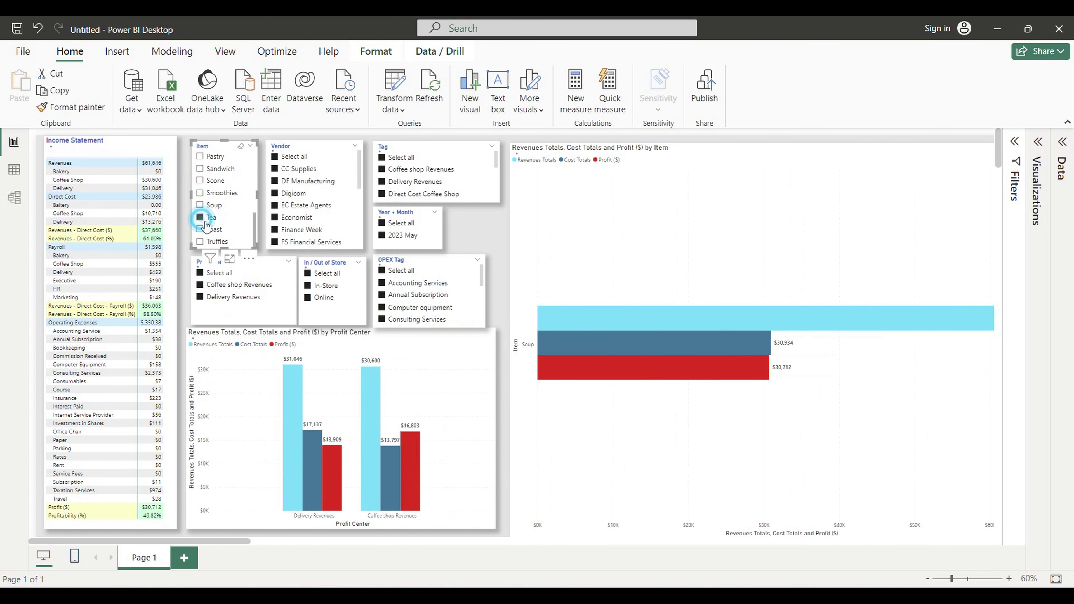
left_click(202, 230)
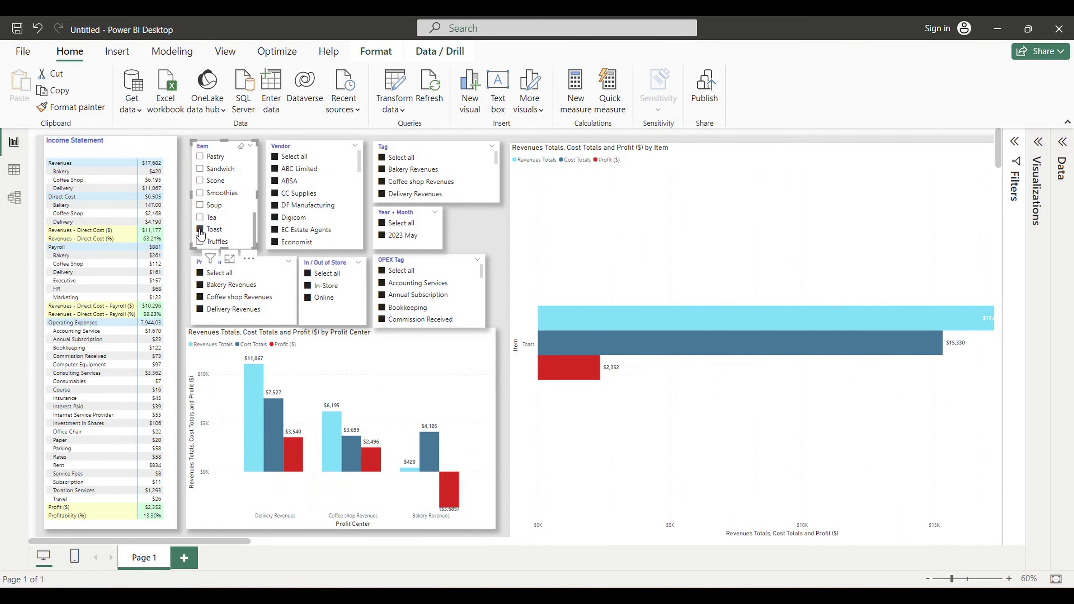
Add Smoothies, Soup and Pastry alongside Toast in the Item filter
left_click(200, 205, "ctrl")
left_click(200, 193, "ctrl")
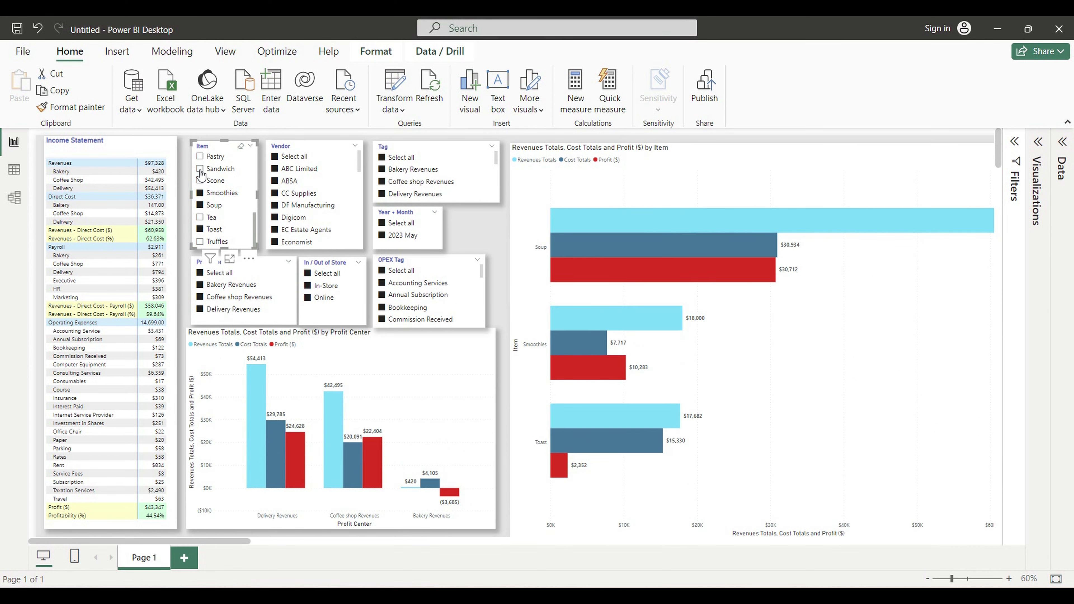
left_click(210, 157, "ctrl")
scroll(223, 188, "down", 4)
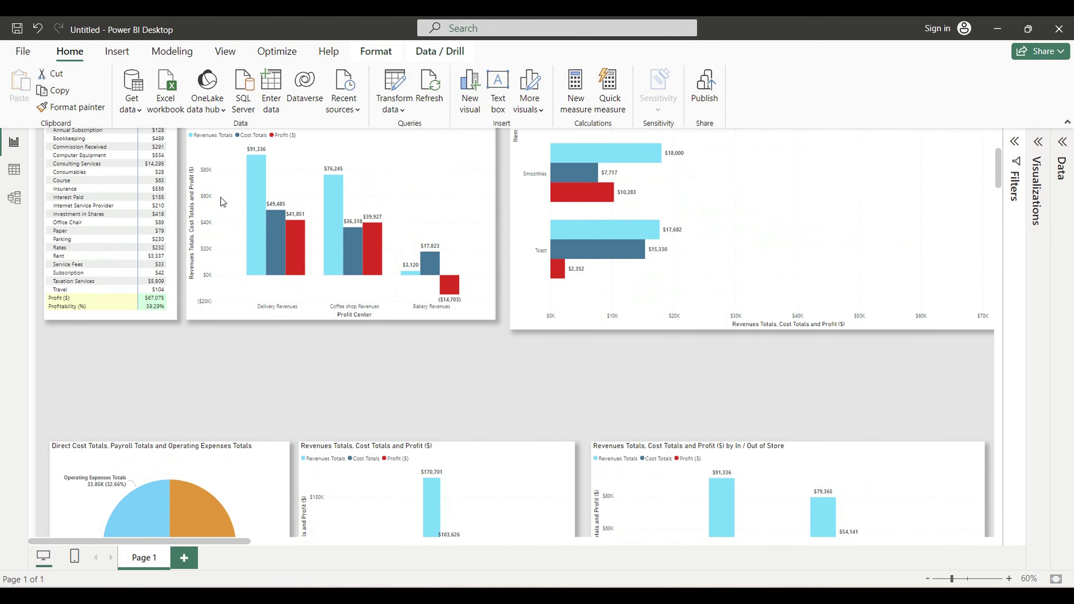
scroll(223, 202, "up", 3)
scroll(224, 169, "up", 4)
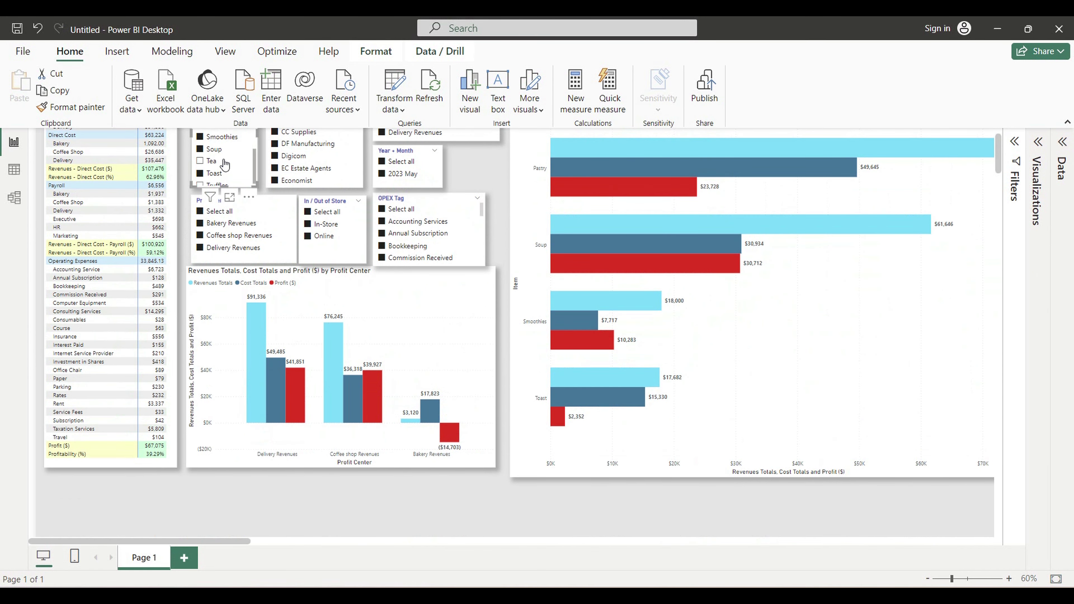
scroll(226, 170, "up", 5)
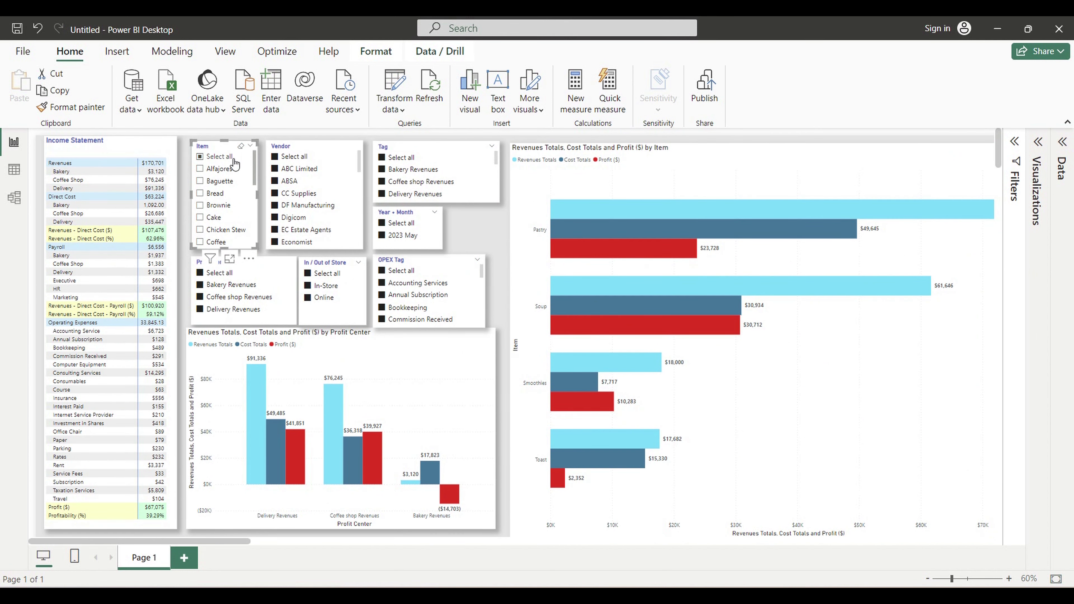
Restore all items and preview Bakery and Coffee shop Revenues profit centres before reselecting all
left_click(205, 158)
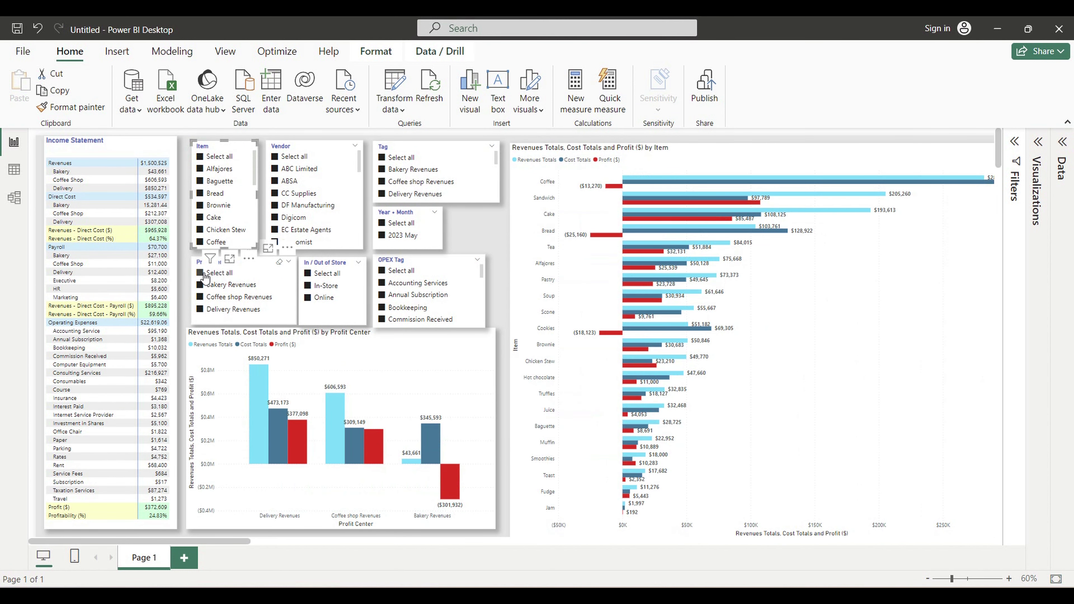
left_click(205, 274)
left_click(201, 285)
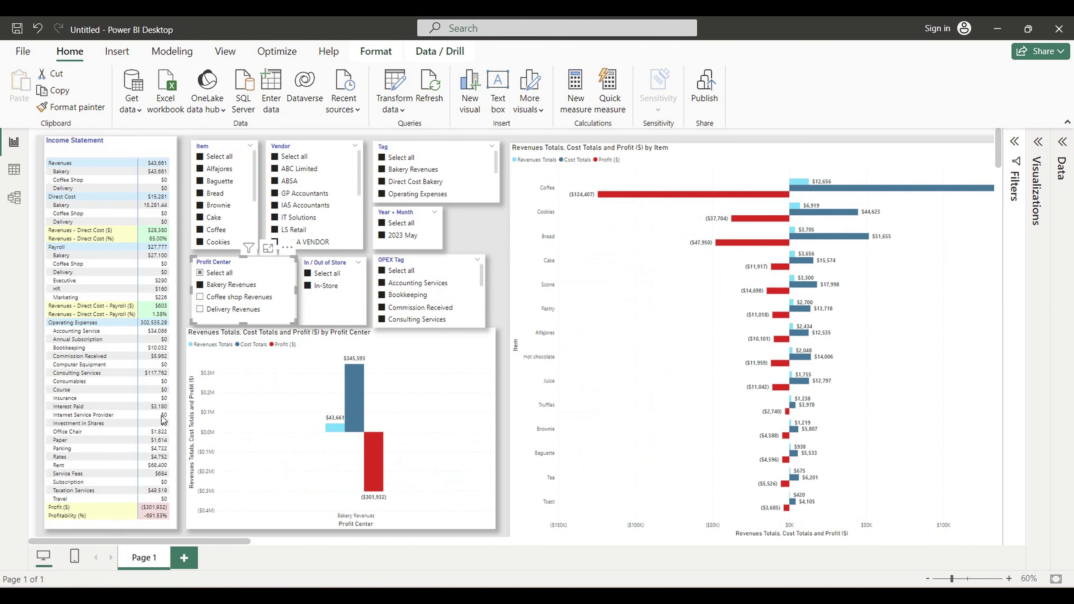
left_click(201, 297)
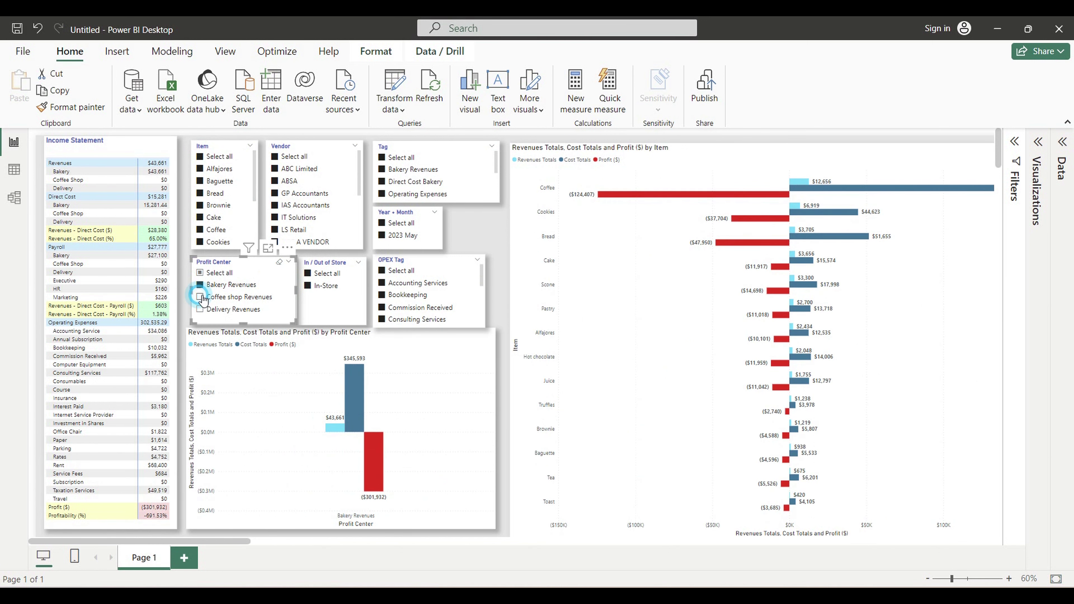
left_click(200, 309)
left_click(200, 273)
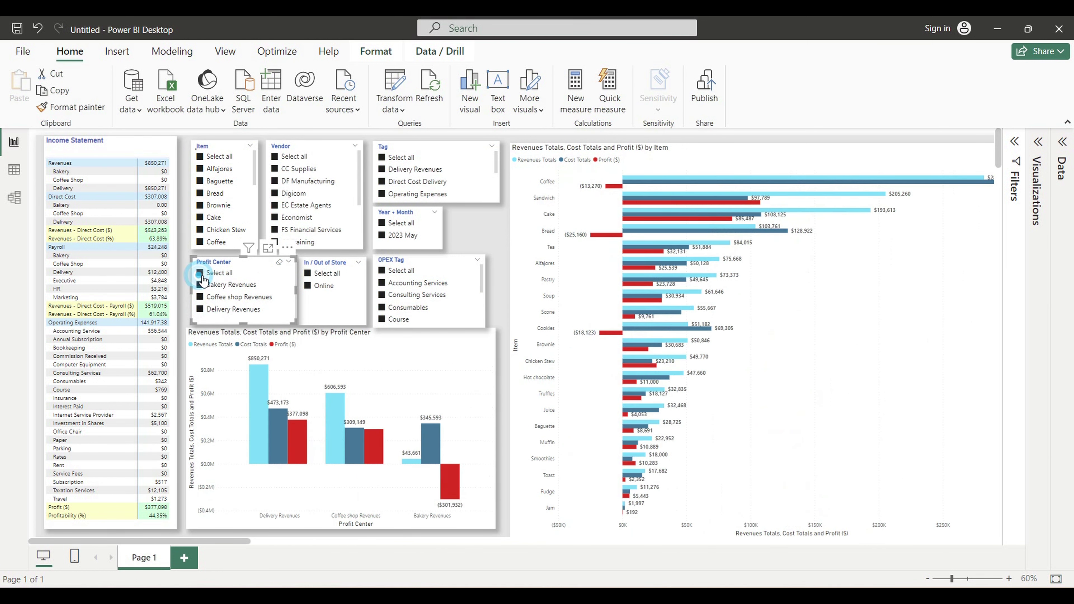
Try In-Store then Online sales, reselect both, and toggle Accounting Services off and on in OPEX Tag
left_click(315, 287)
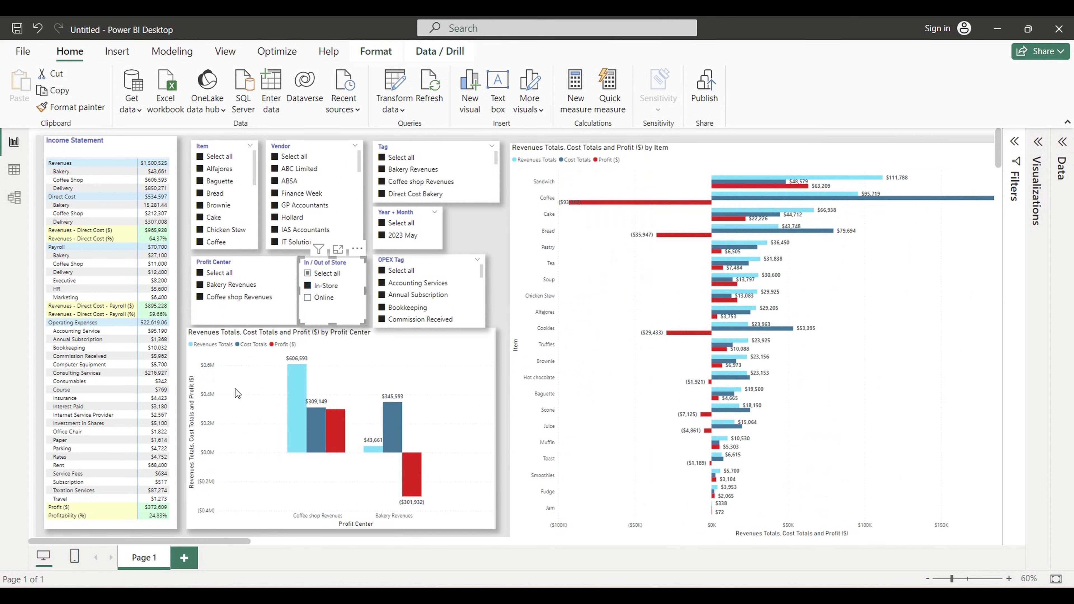
left_click(315, 297)
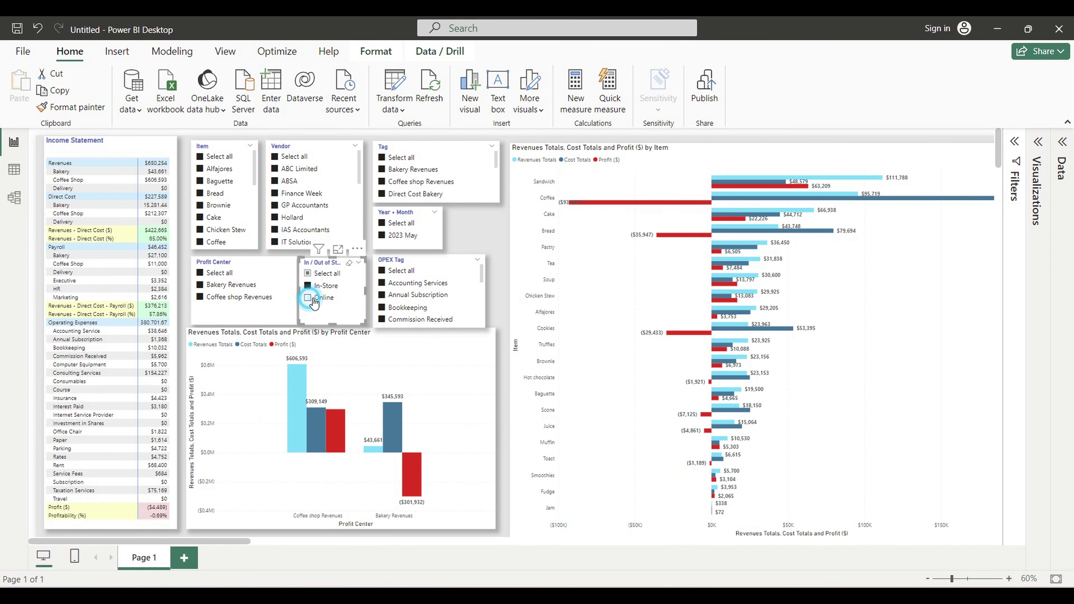
left_click(314, 276)
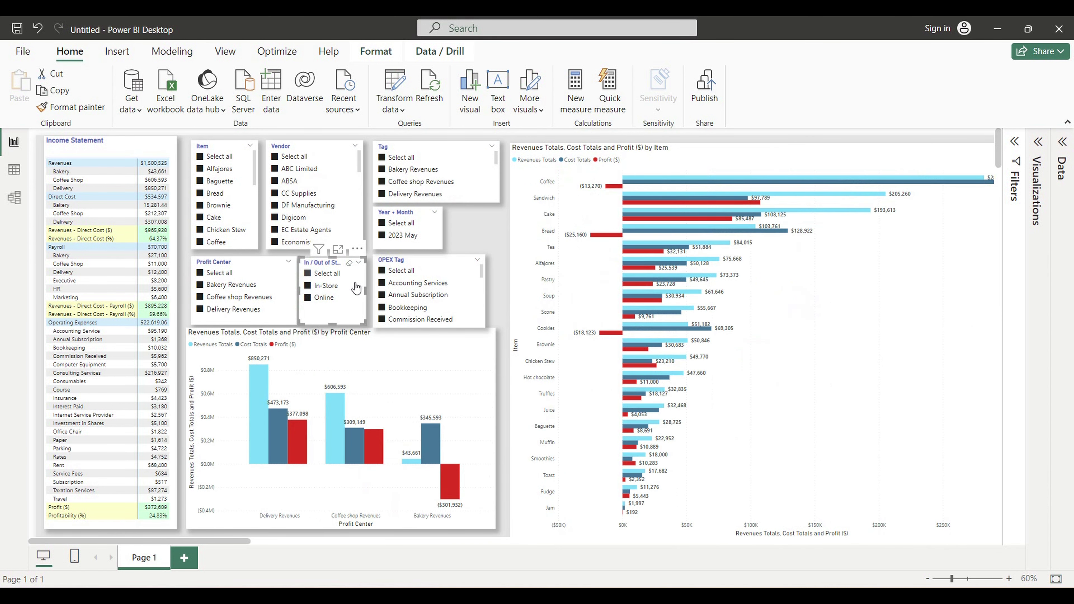
left_click(389, 284)
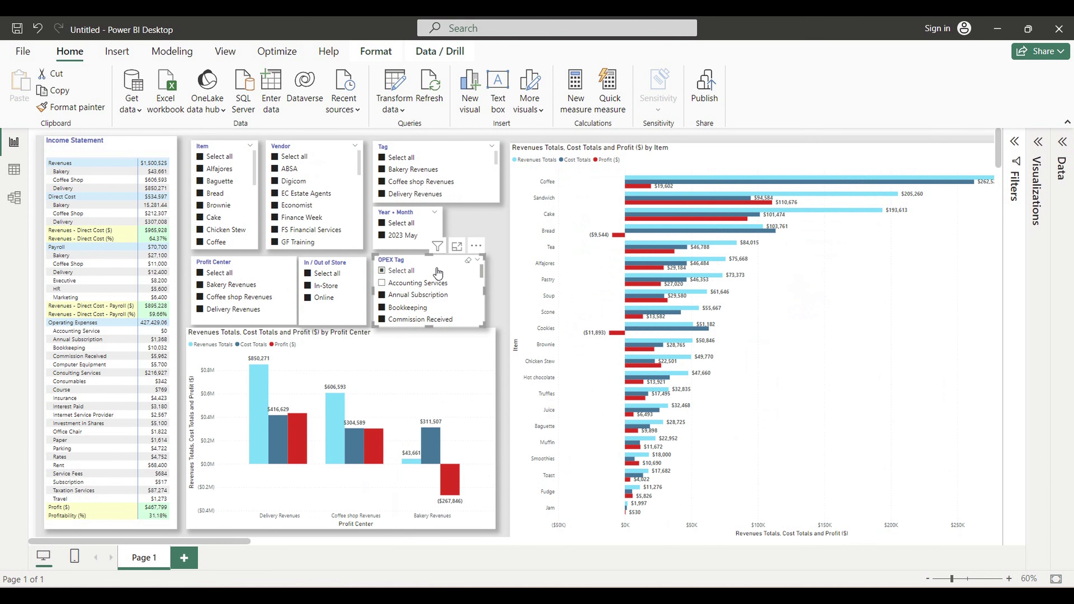
left_click(388, 272)
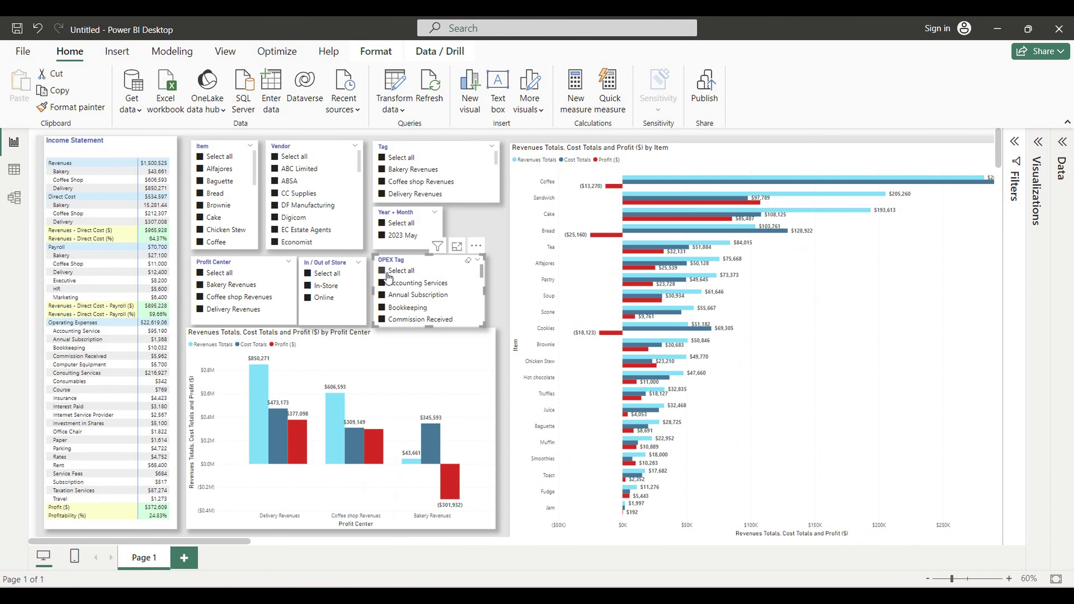
In the Excel workbook, browse the Payroll, Direct Cost, Revenue and Output Payroll Executive sheets' columns
left_click(709, 536)
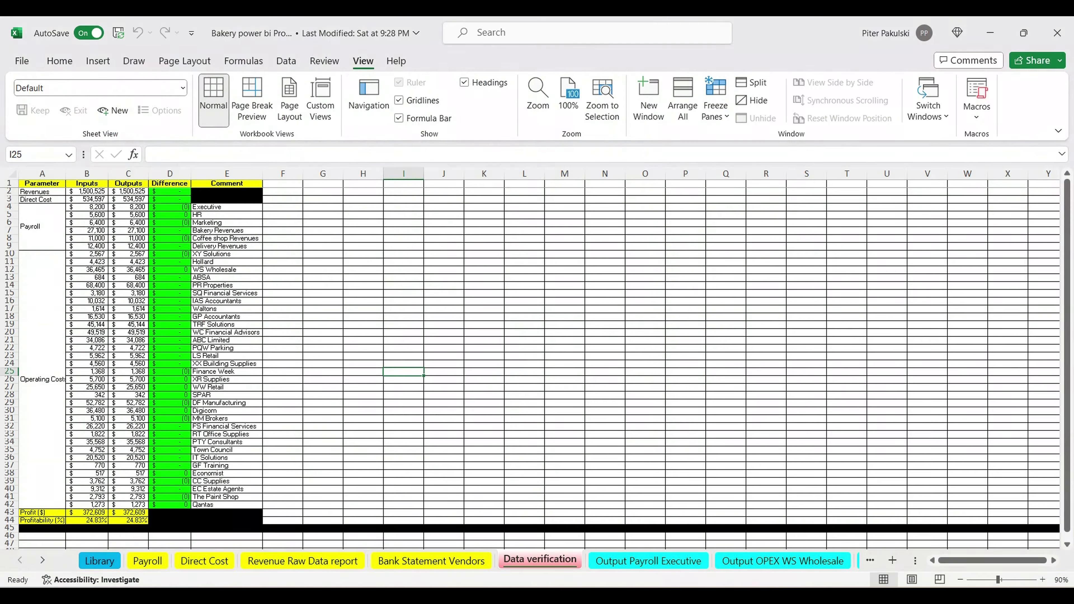
left_click(153, 561)
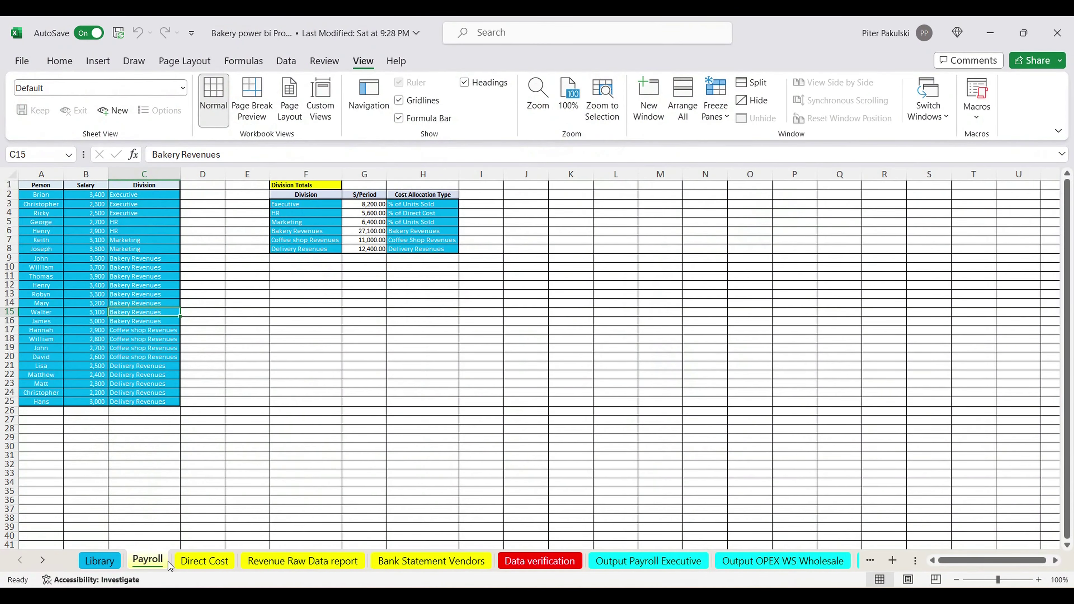
left_click(198, 561)
left_click(246, 566)
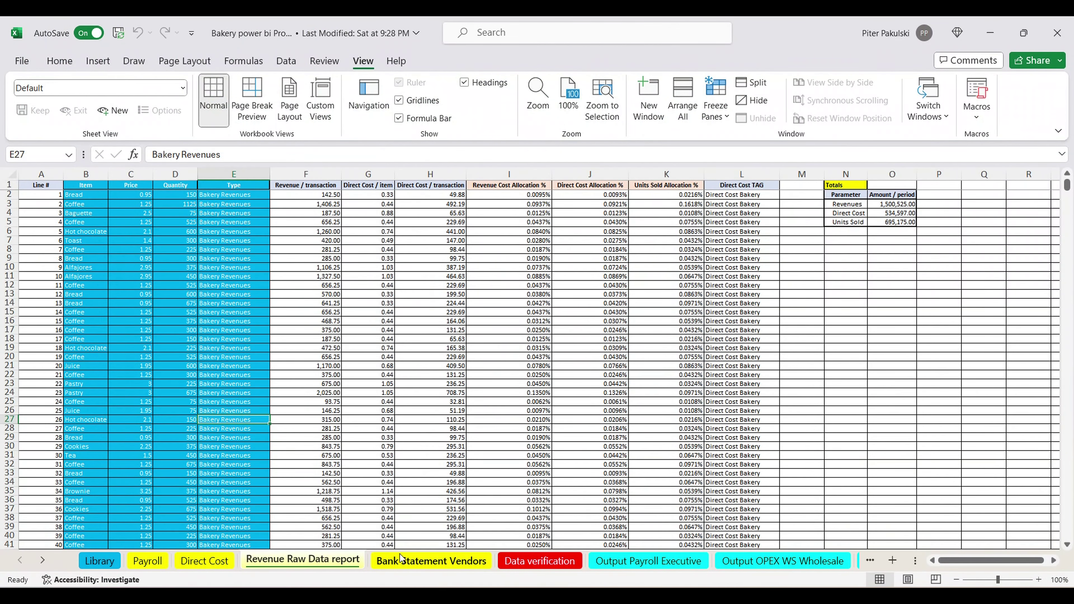
left_click(408, 563)
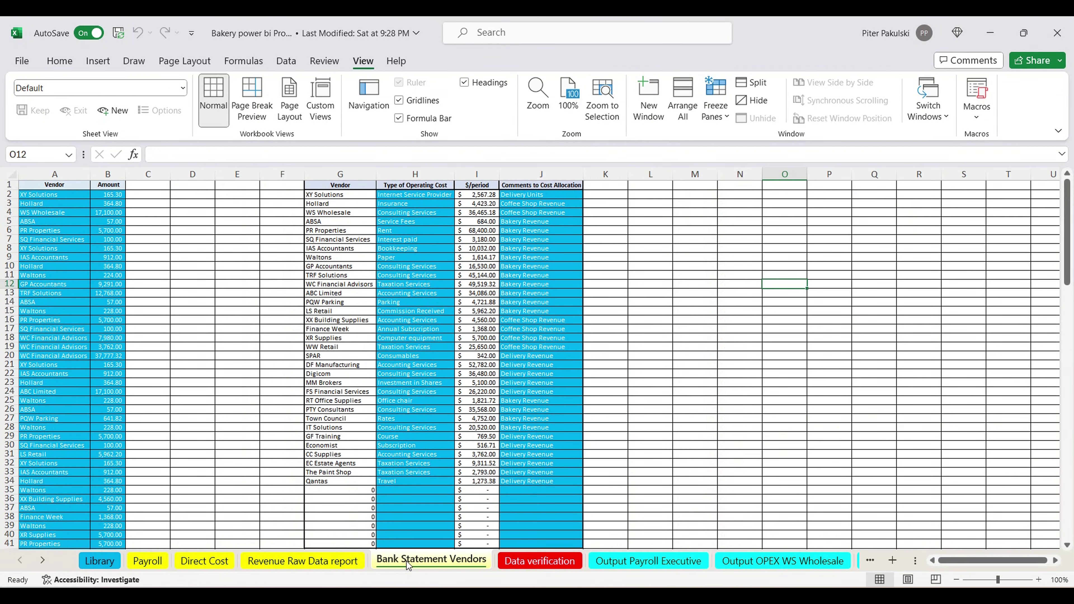
left_click(648, 561)
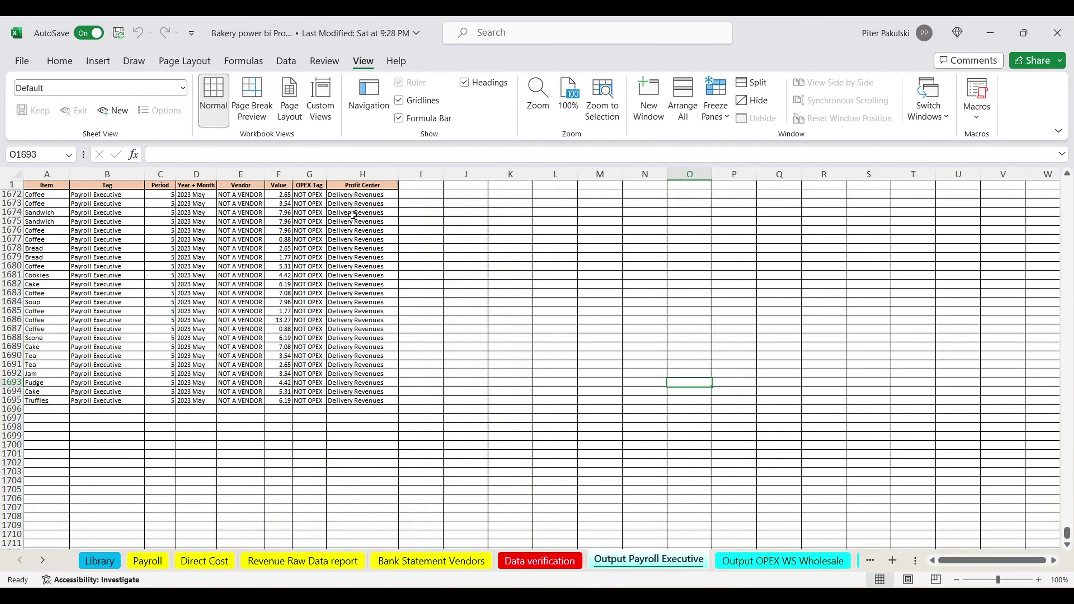
left_click(362, 172)
left_click(309, 174)
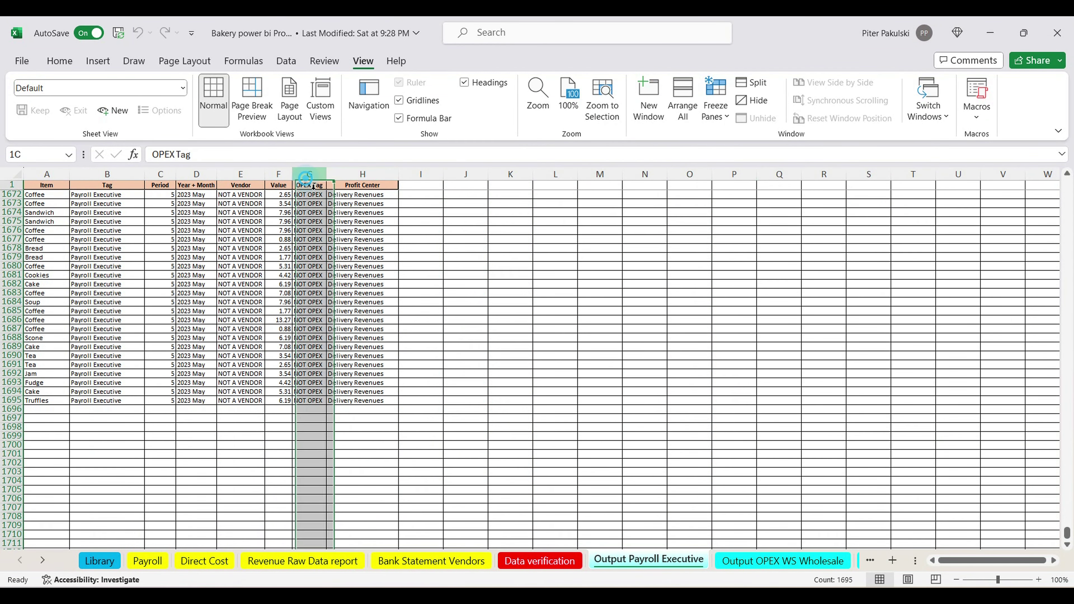
left_click_drag(293, 177, 150, 197)
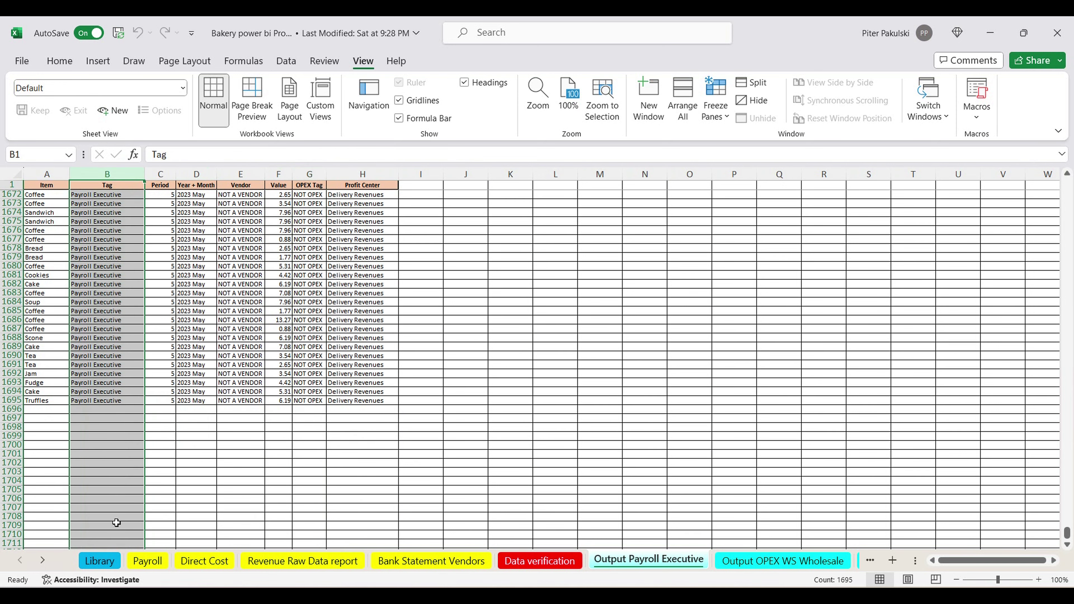
Check the Library, Data verification and output sheets, then return to the Power BI report
left_click(100, 562)
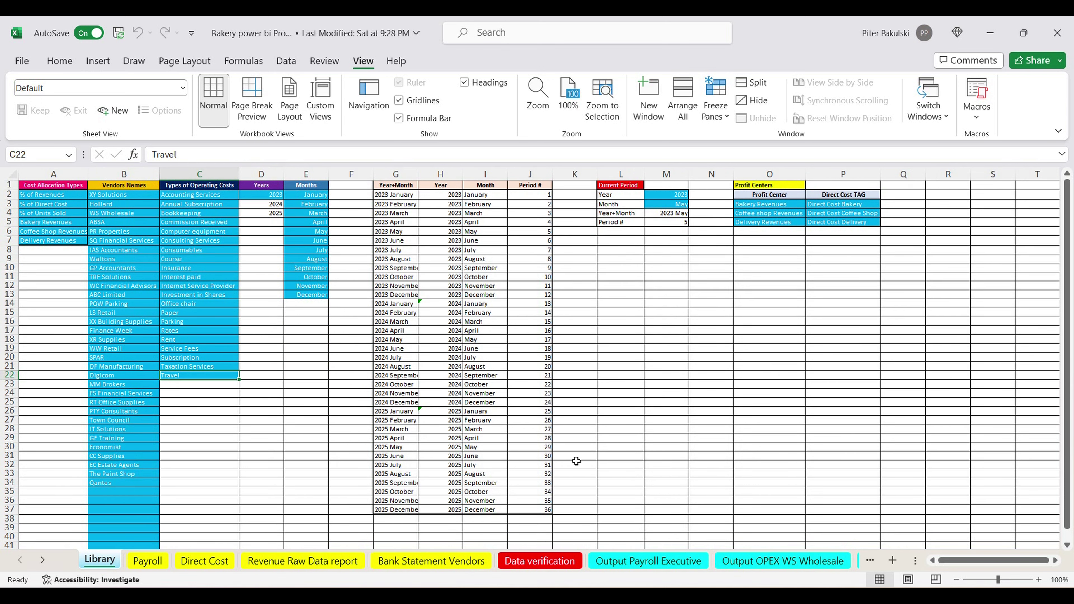
left_click(539, 562)
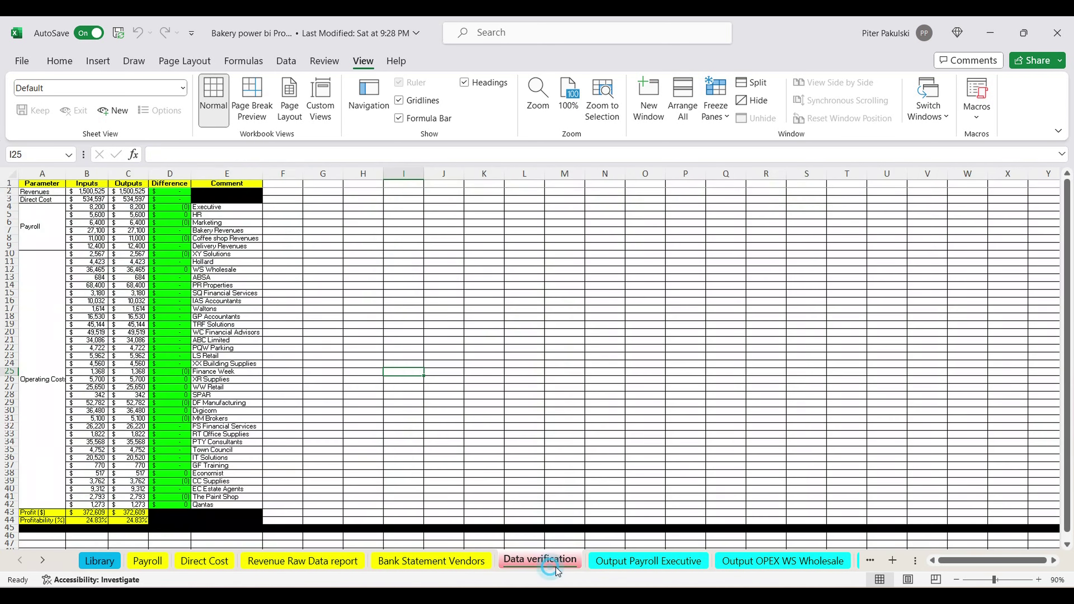
left_click(609, 562)
left_click_drag(363, 174, 240, 174)
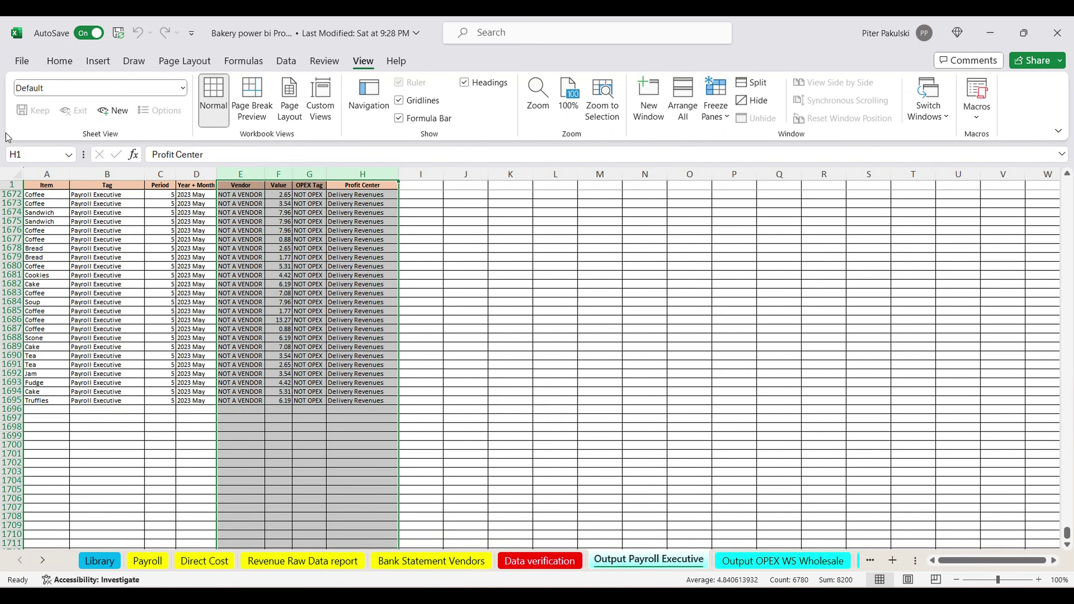
left_click_drag(47, 174, 362, 174)
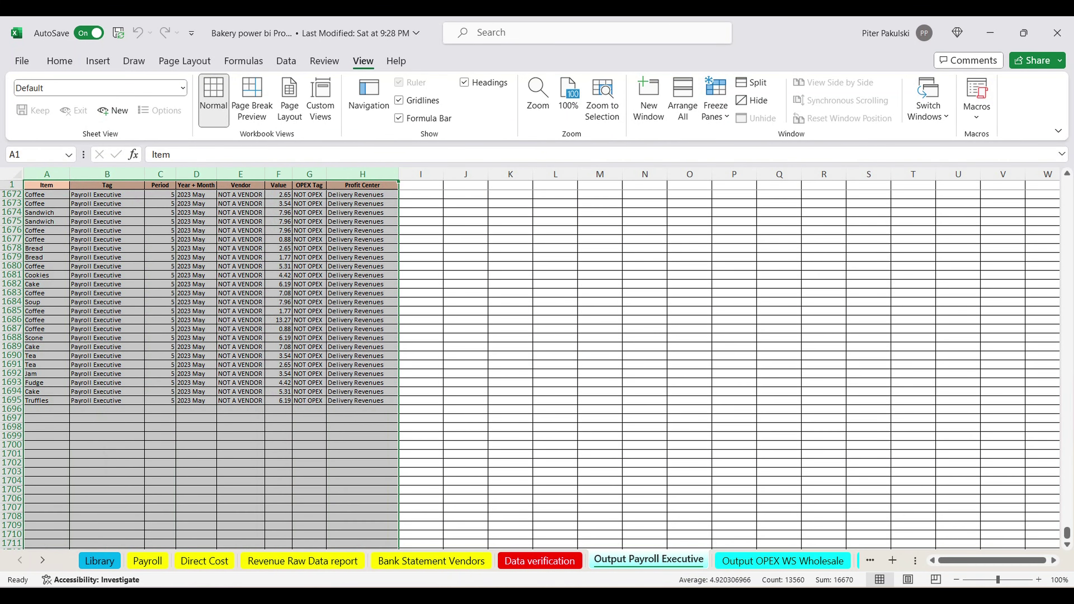
left_click(757, 563)
left_click_drag(715, 174, 352, 200)
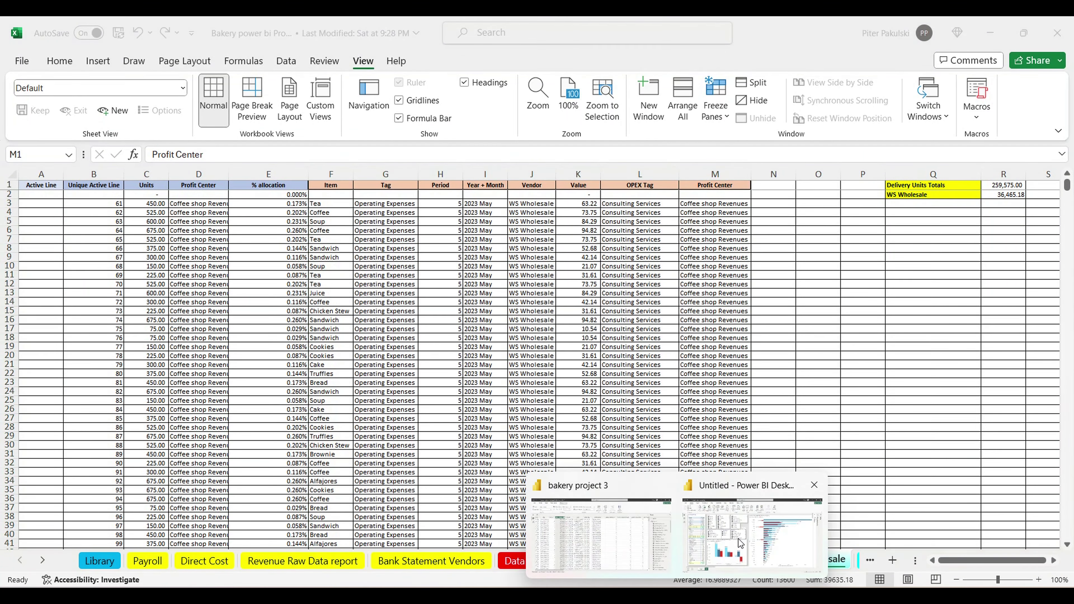
left_click(738, 538)
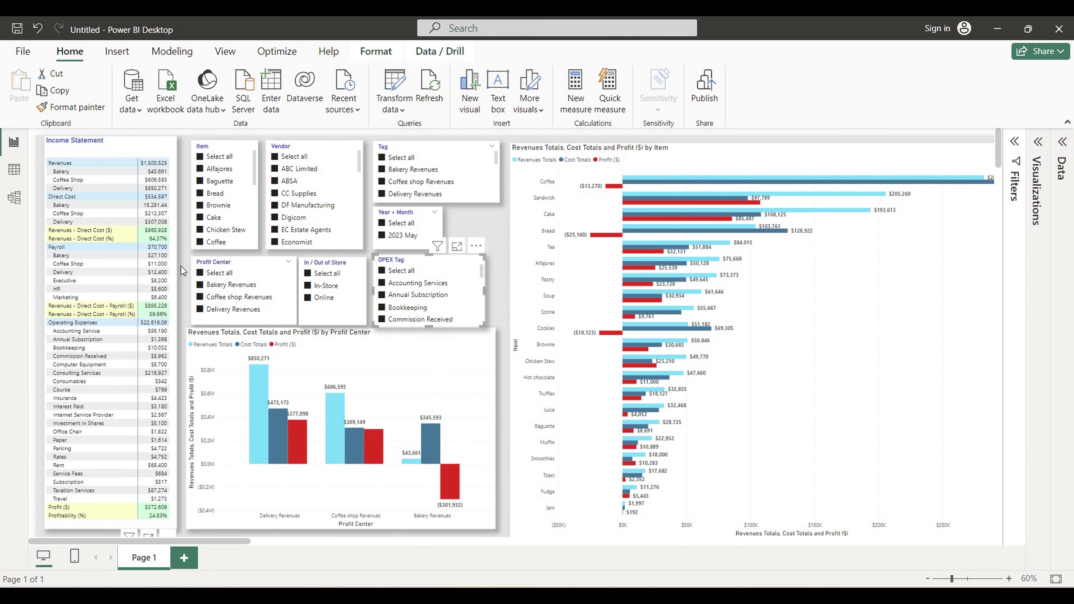
Undo the last change and put the Profit Center chart back in place
key("ctrl+z")
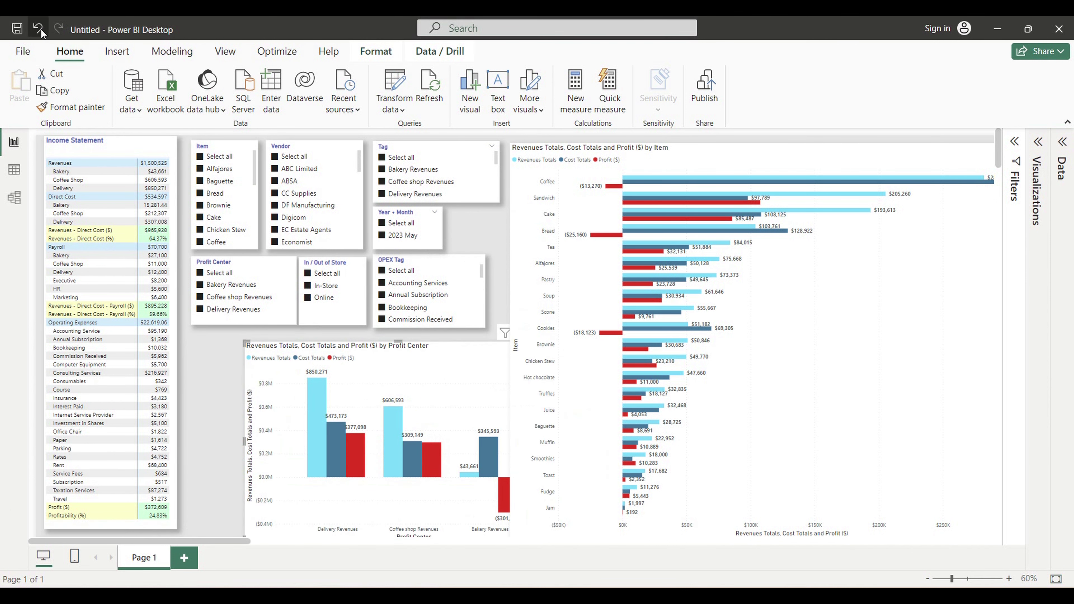
left_click(38, 29)
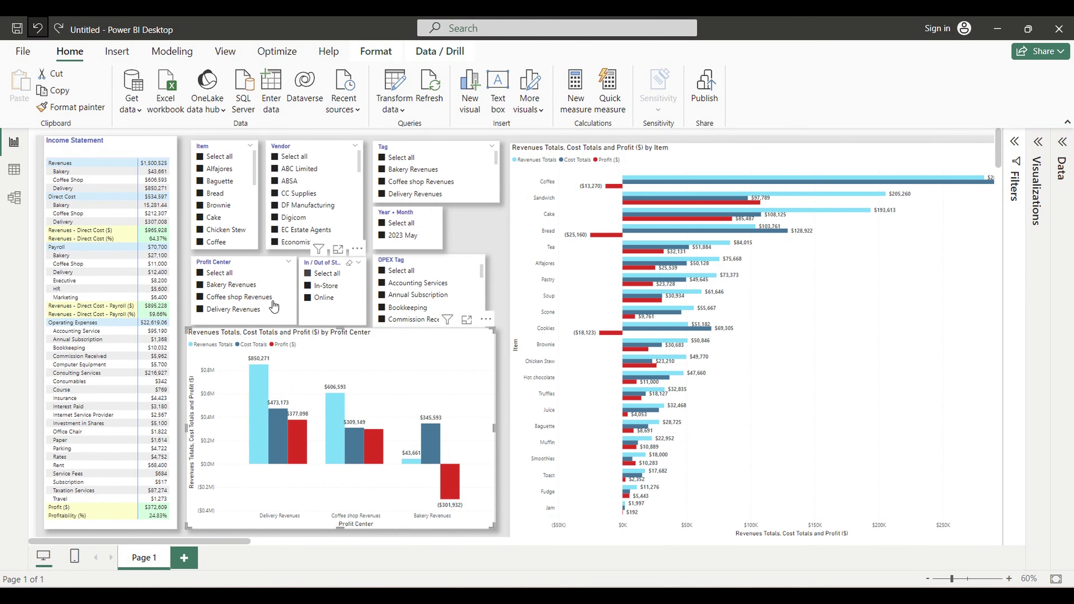
left_click_drag(207, 543, 412, 542)
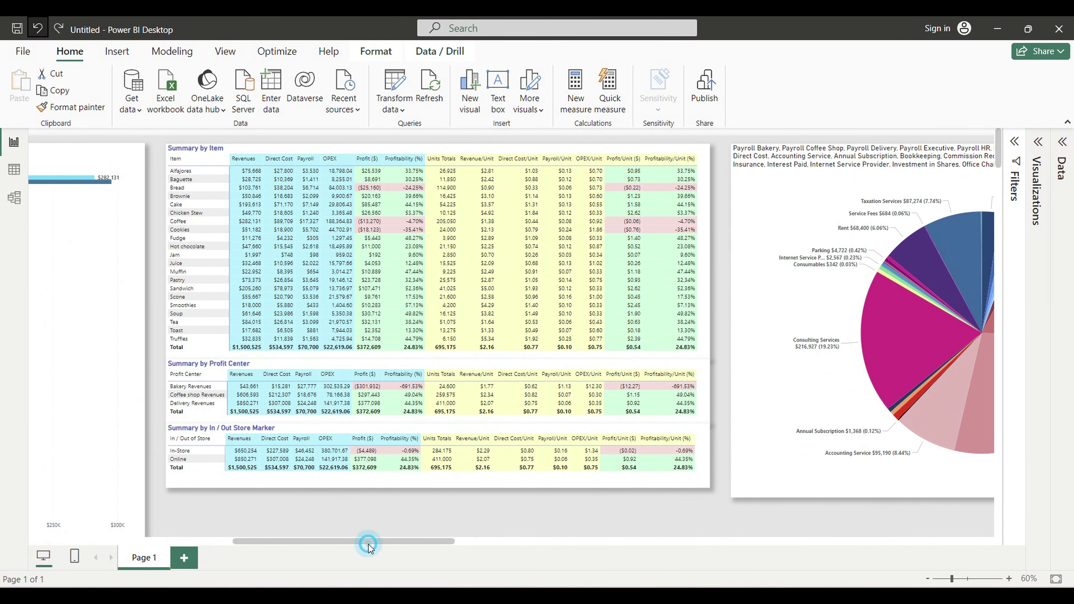
left_click_drag(372, 542, 510, 541)
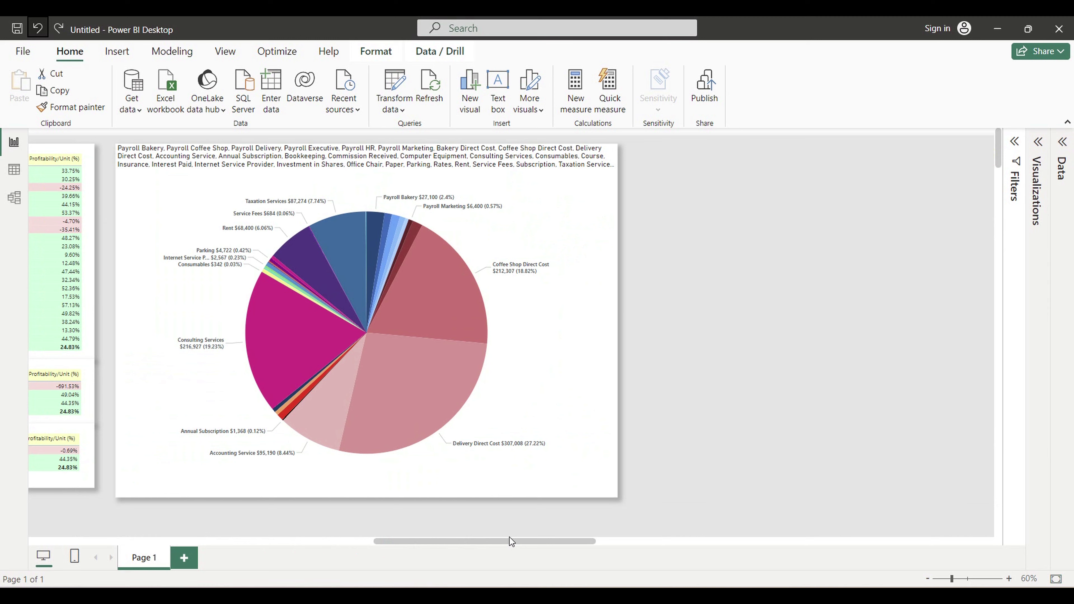
left_click_drag(512, 541, 120, 535)
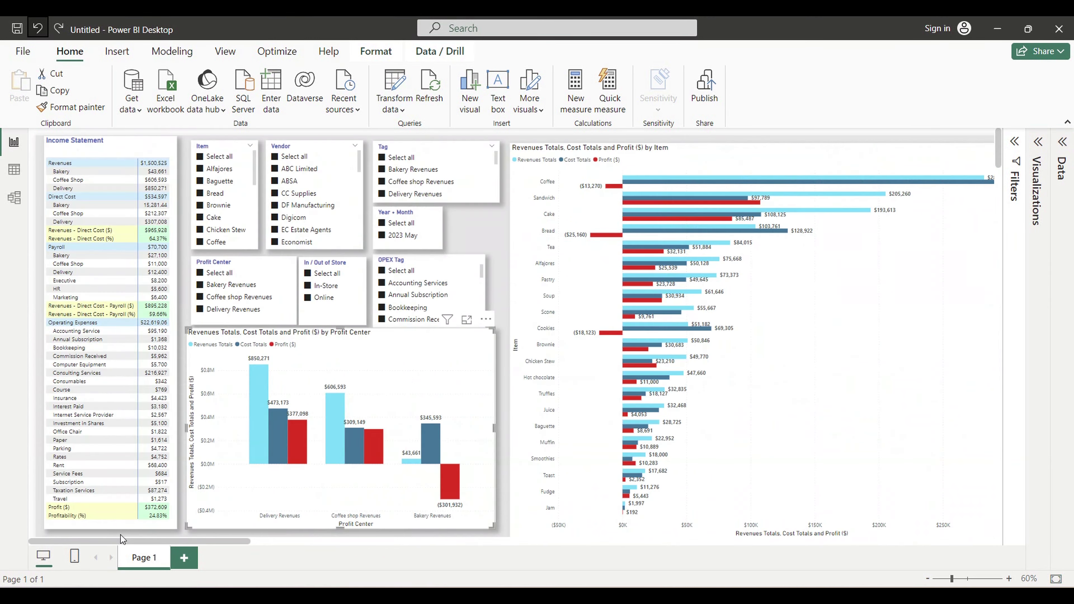
Toggle Bookkeeping off and on in OPEX Tag, then re-include Coffee shop Revenues in the Tag filter
scroll(130, 465, "down", 3)
scroll(130, 465, "down", 6)
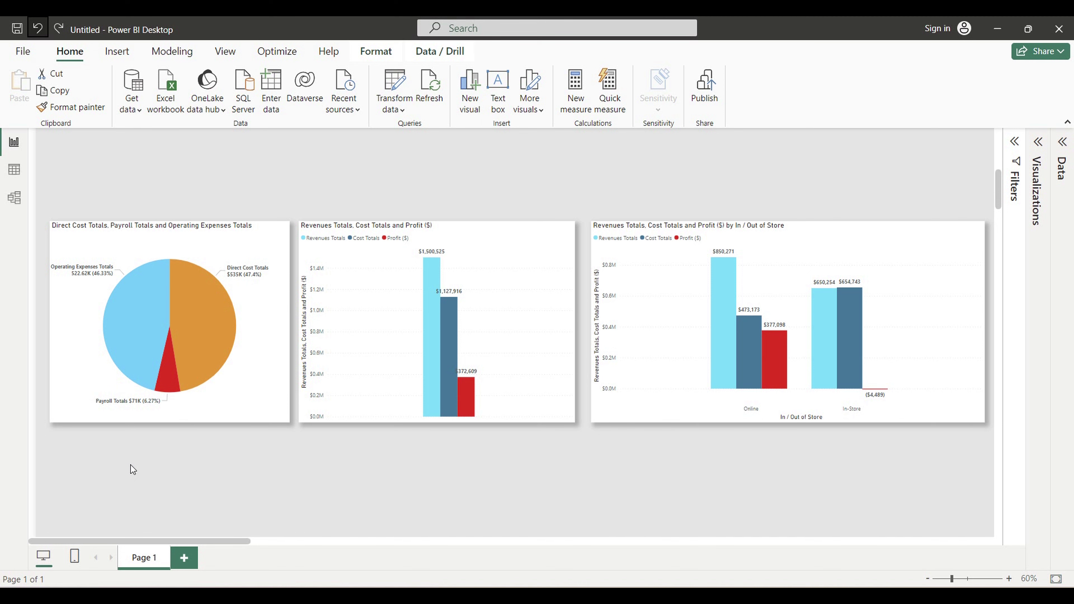
scroll(130, 465, "up", 8)
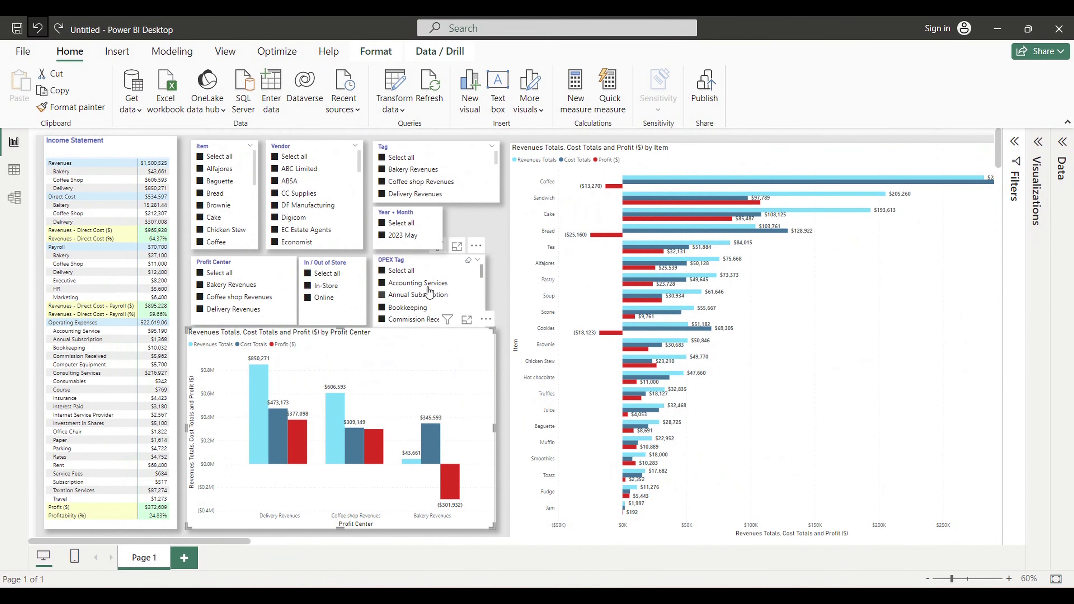
left_click(384, 307)
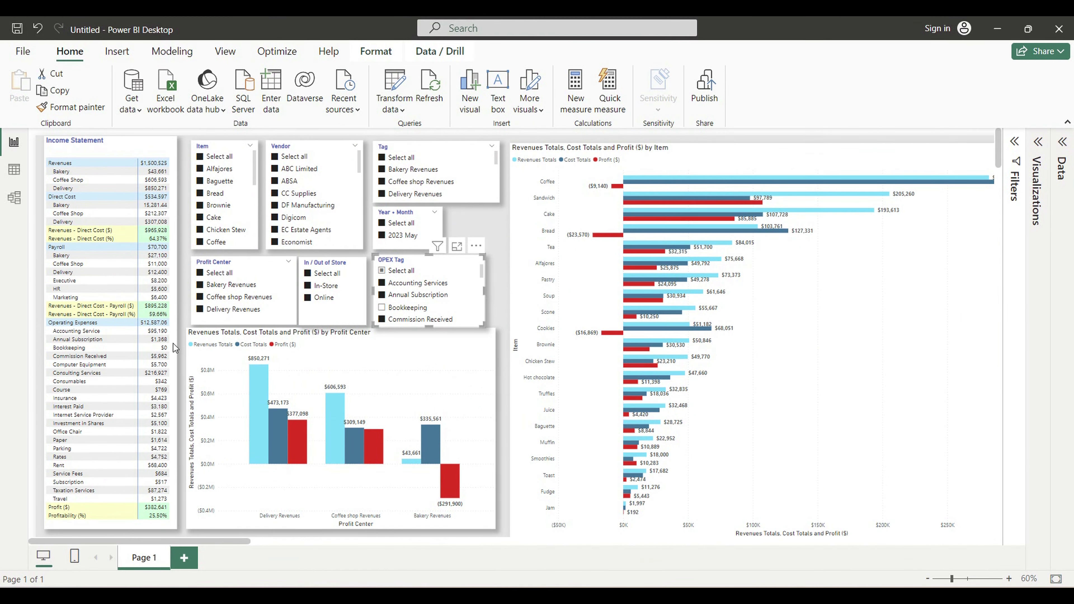
left_click(381, 308)
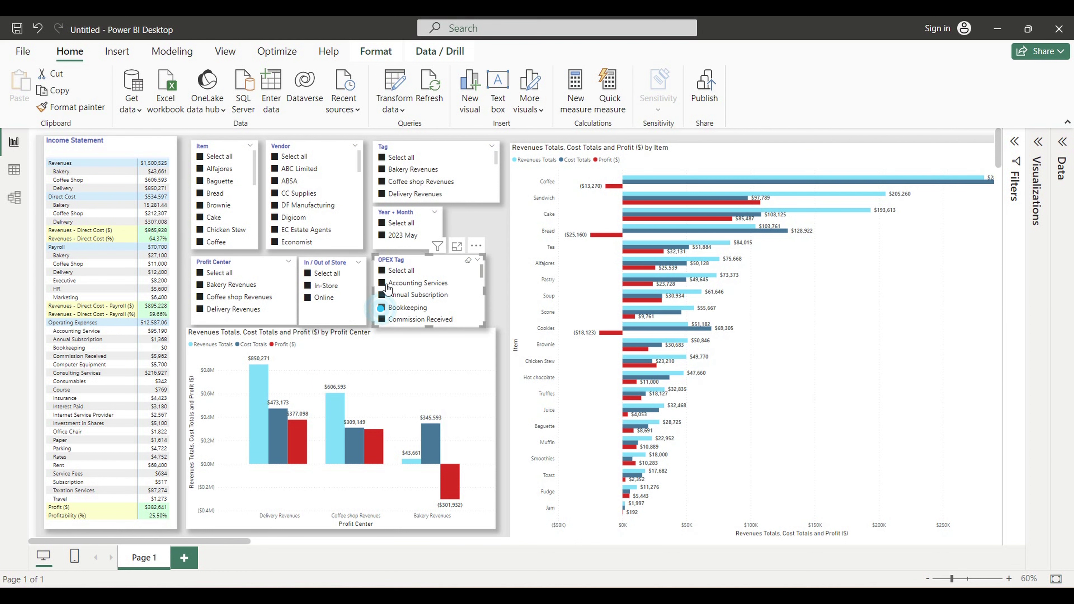
left_click(387, 183)
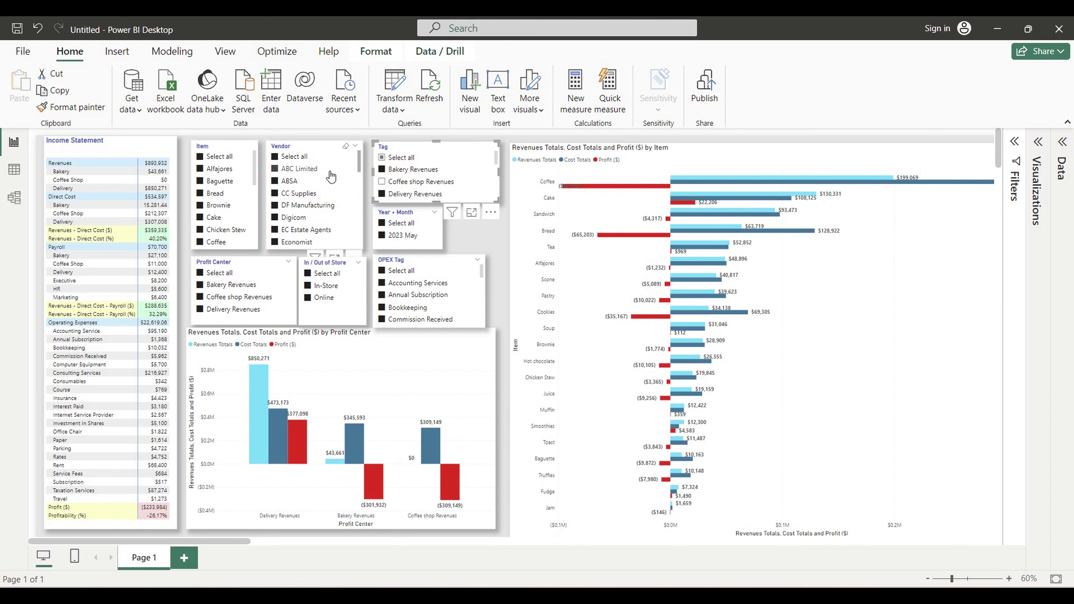
left_click(382, 182)
In bakery project 3, confirm the Year + Month column holds only May 2023, then return to Report view
mouse_move(677, 601)
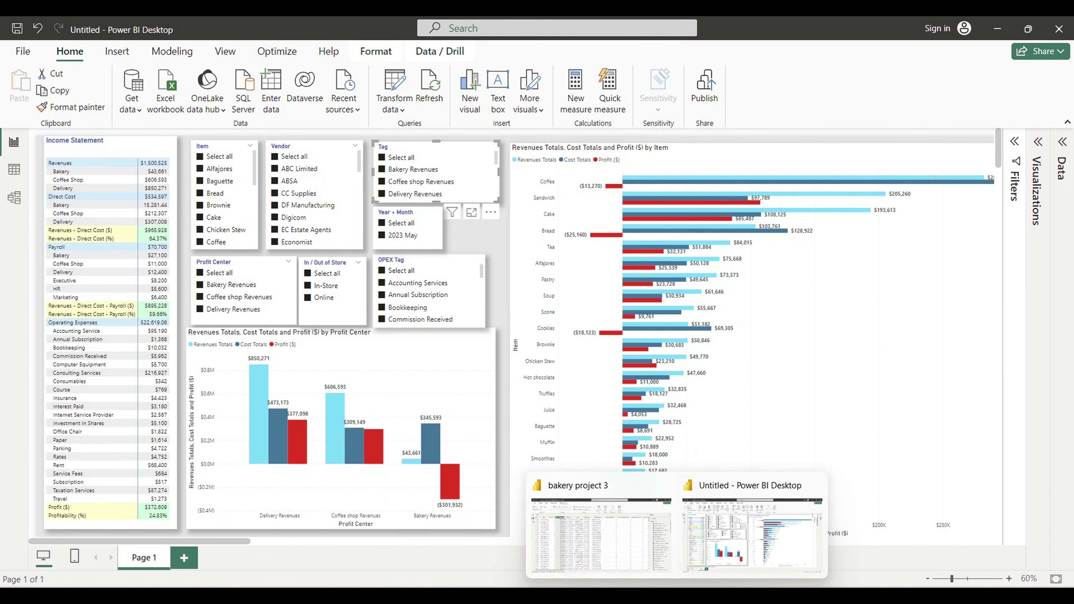
left_click(601, 566)
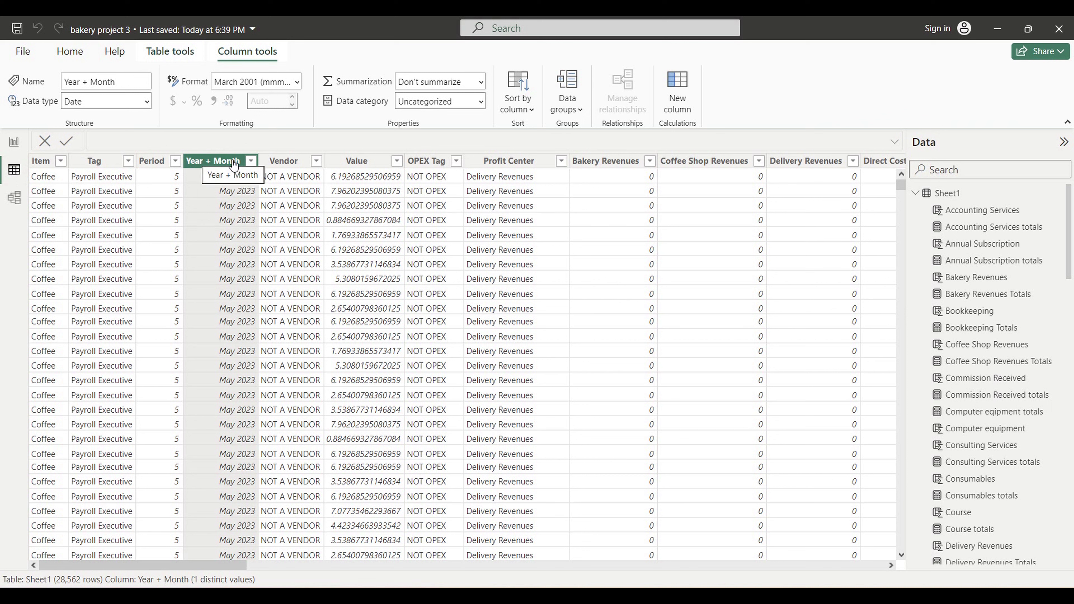
left_click(251, 162)
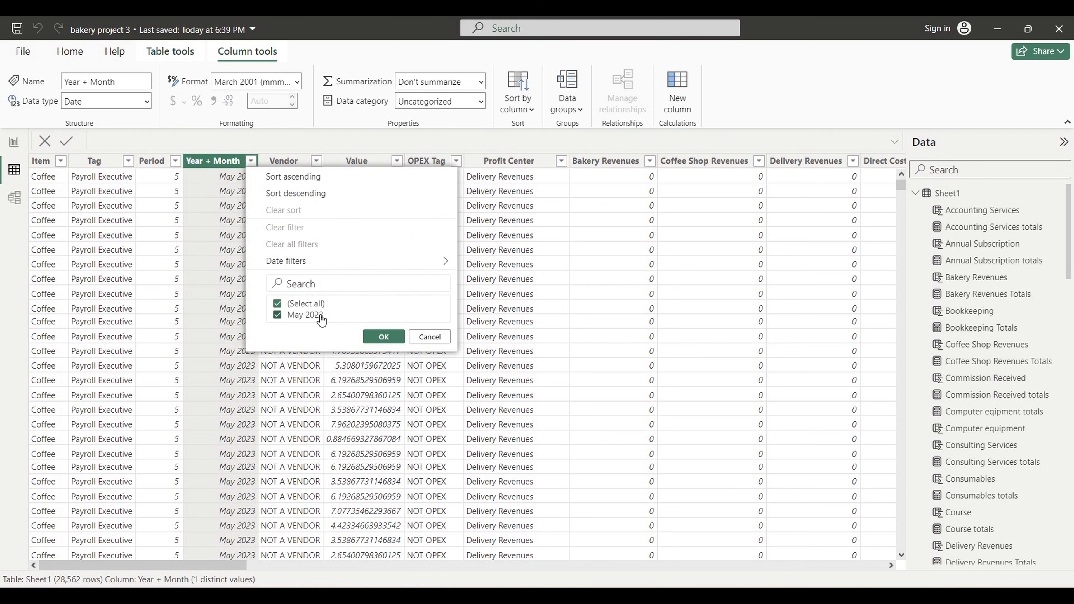
left_click(376, 338)
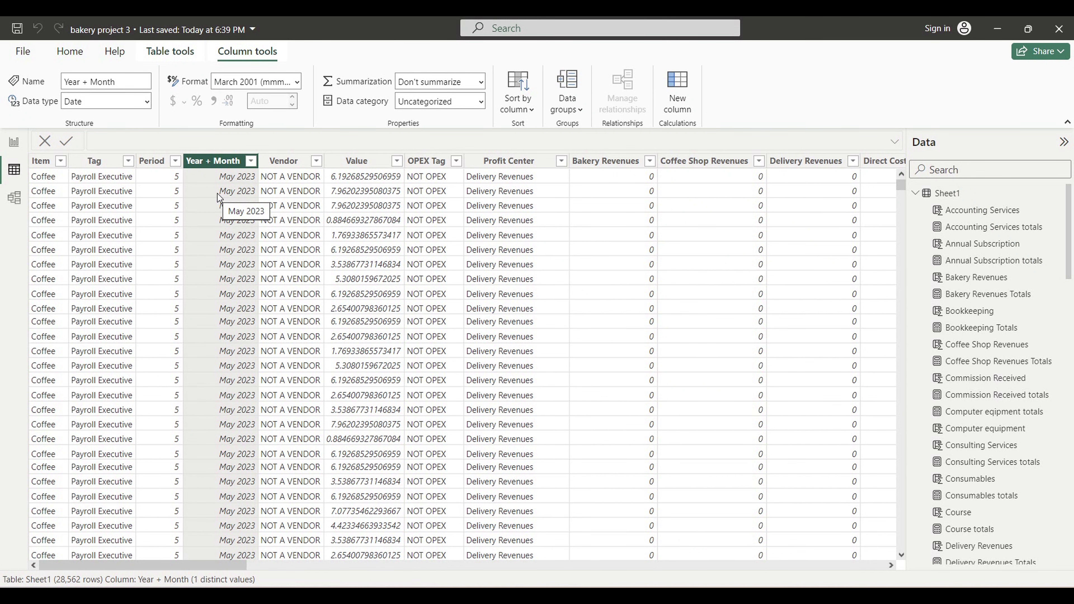
left_click(14, 142)
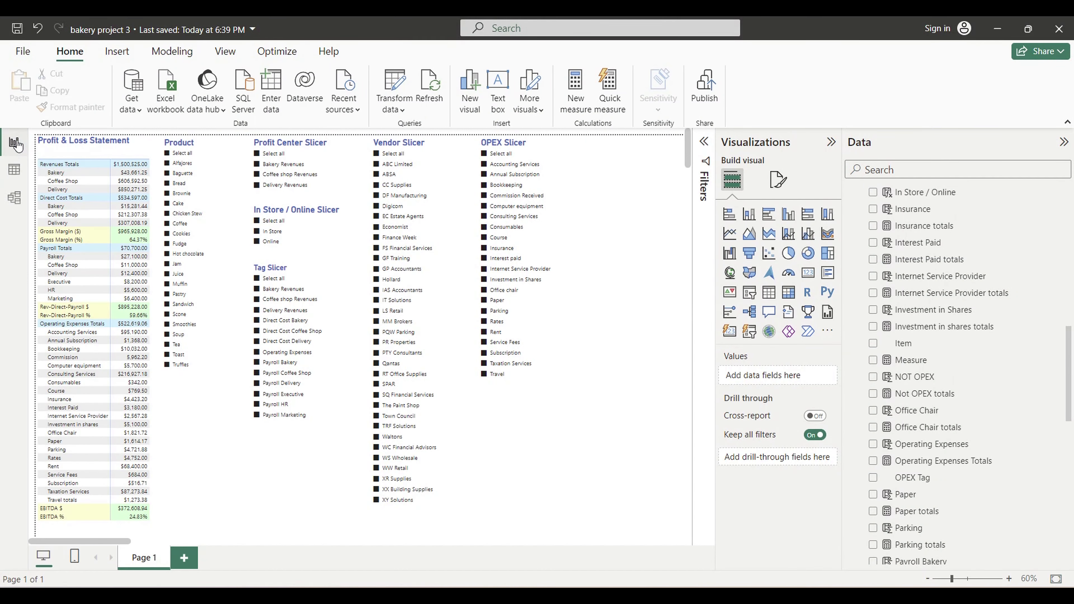
Insert a new slicer visual and assign the Year + Month field to it
left_click(749, 292)
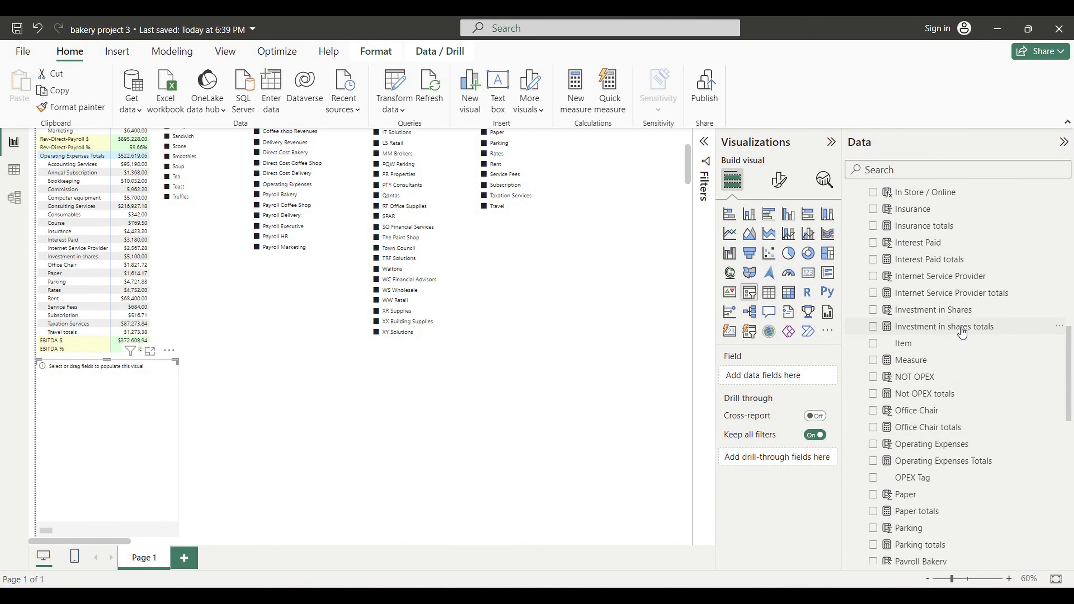
scroll(962, 333, "down", 12)
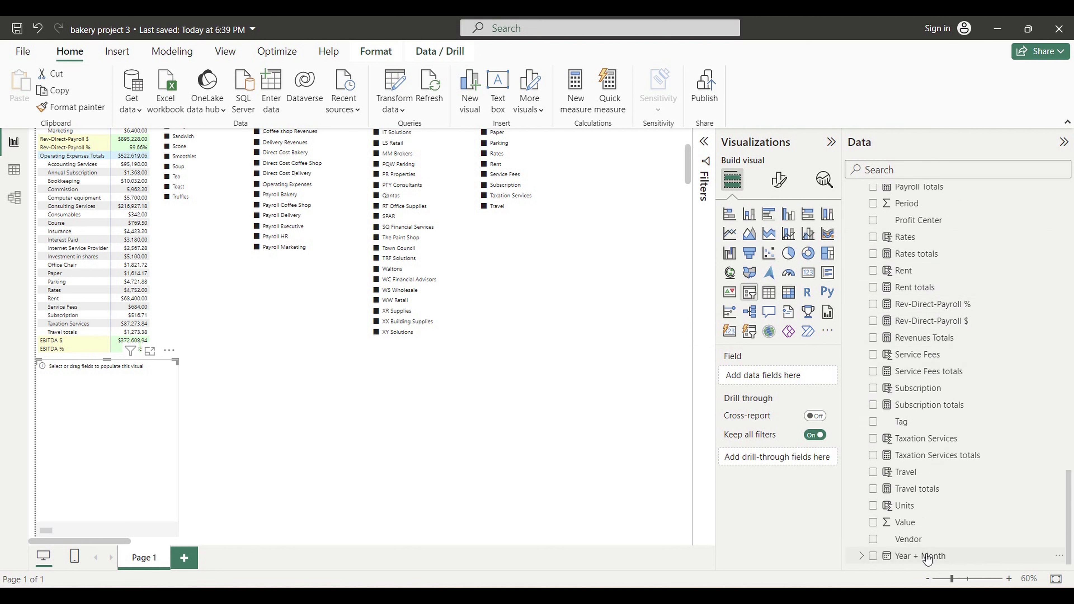
left_click_drag(927, 559, 777, 381)
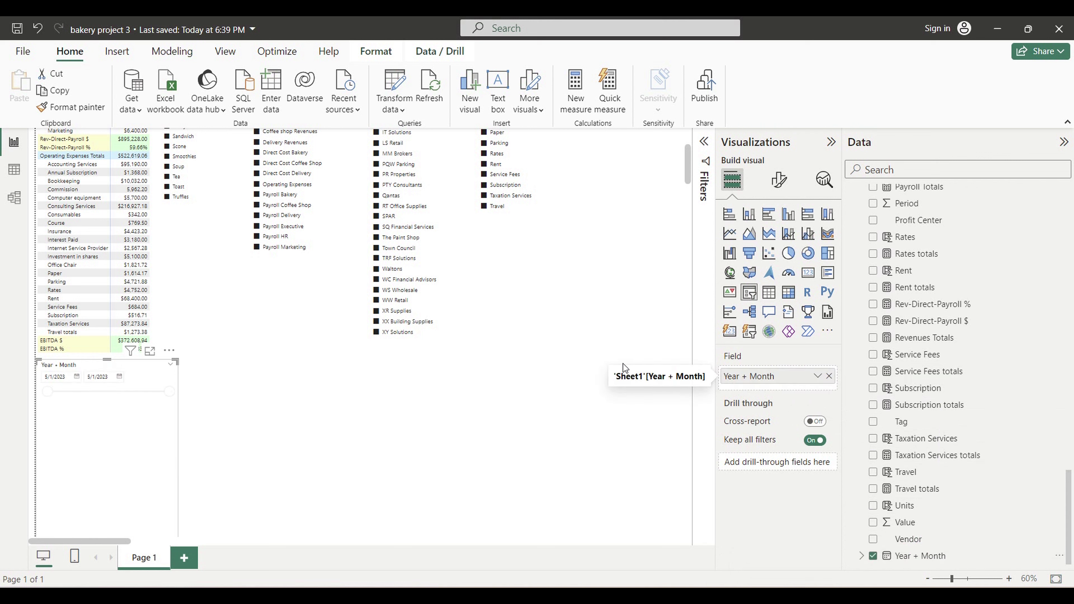
left_click(780, 180)
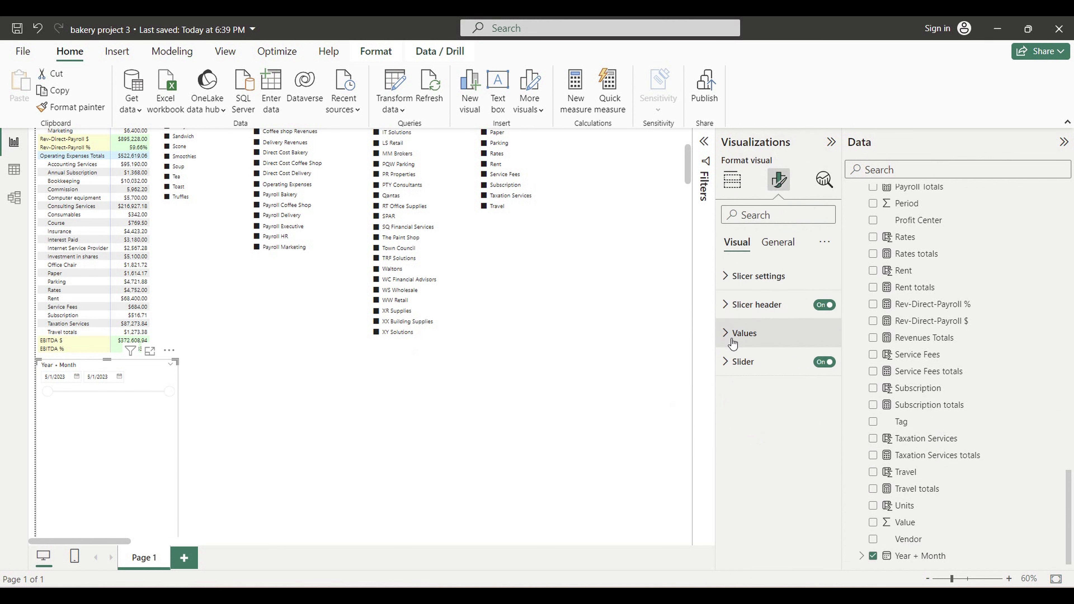
Set the Year + Month slicer's style to Vertical list
left_click(731, 276)
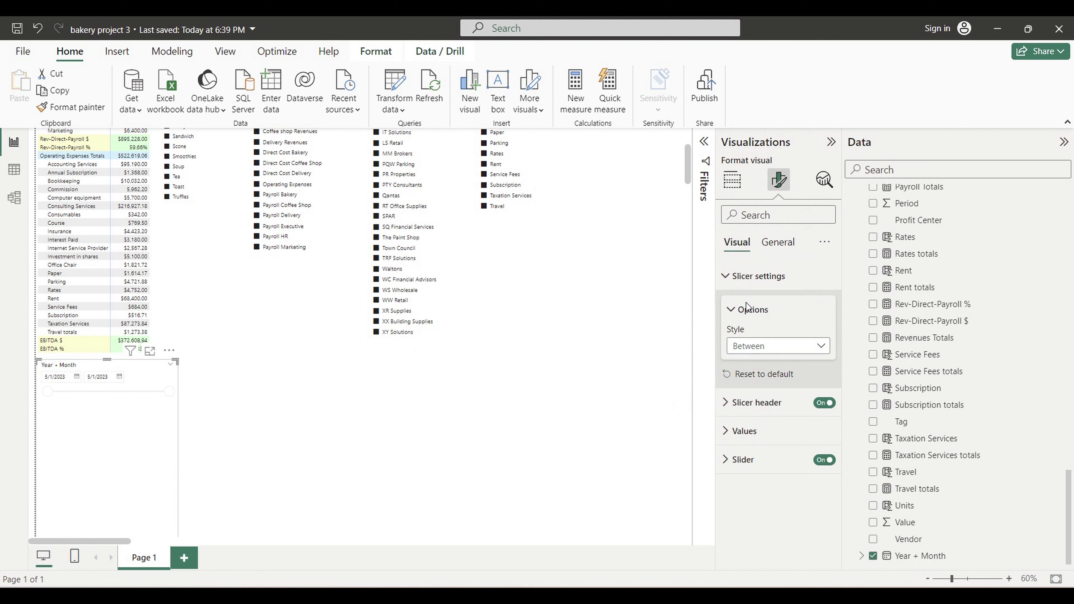
left_click(821, 347)
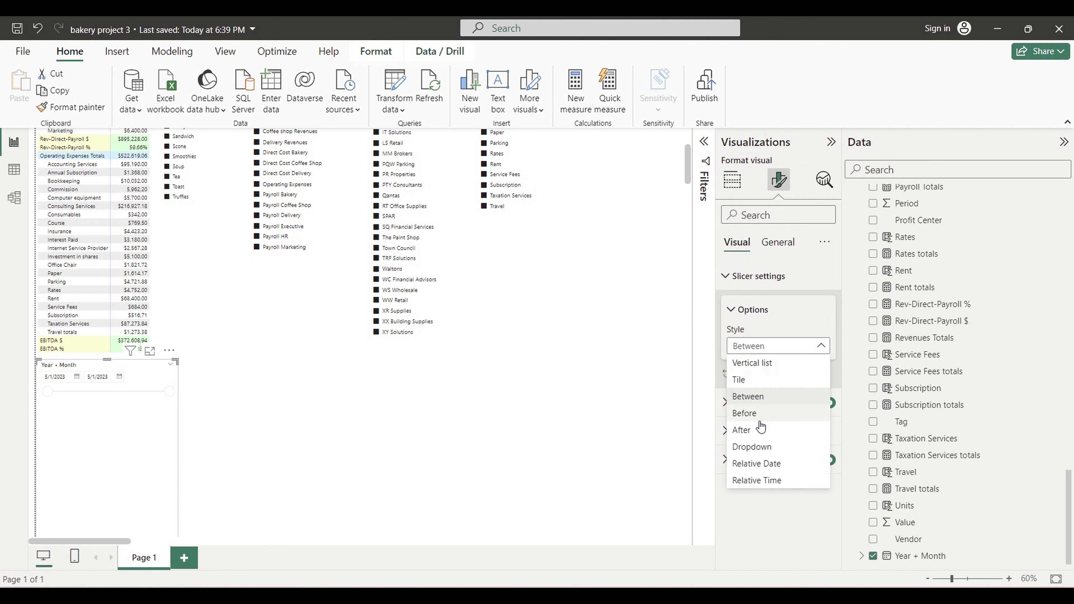
left_click(753, 364)
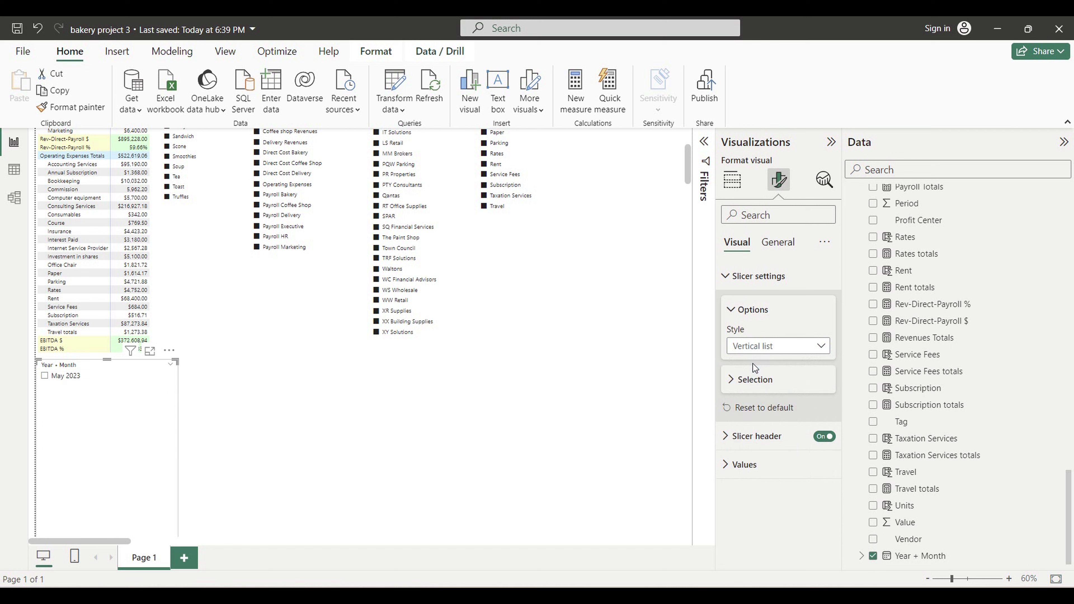
left_click(283, 393)
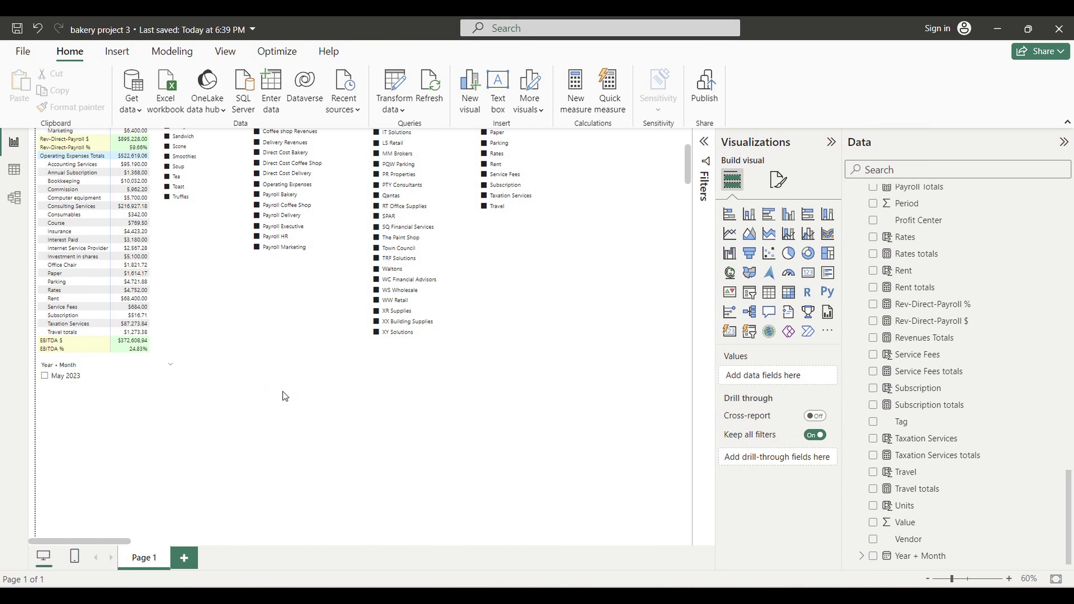
left_click(107, 393)
Shorten and narrow the slicer and place it beside the OPEX Slicer at the top right
scroll(110, 396, "down", 5)
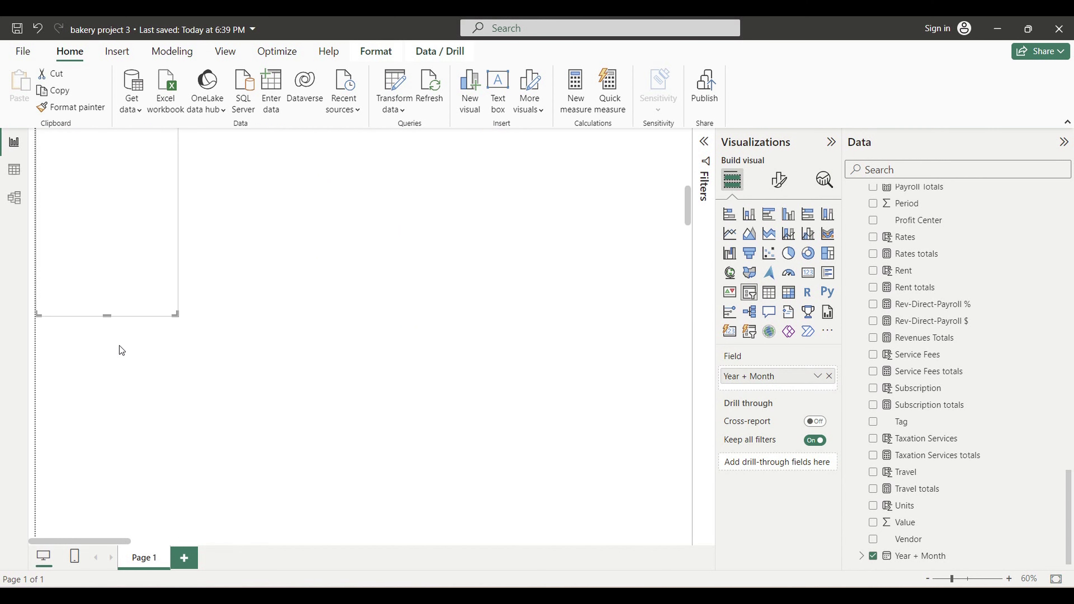
scroll(184, 221, "up", 5)
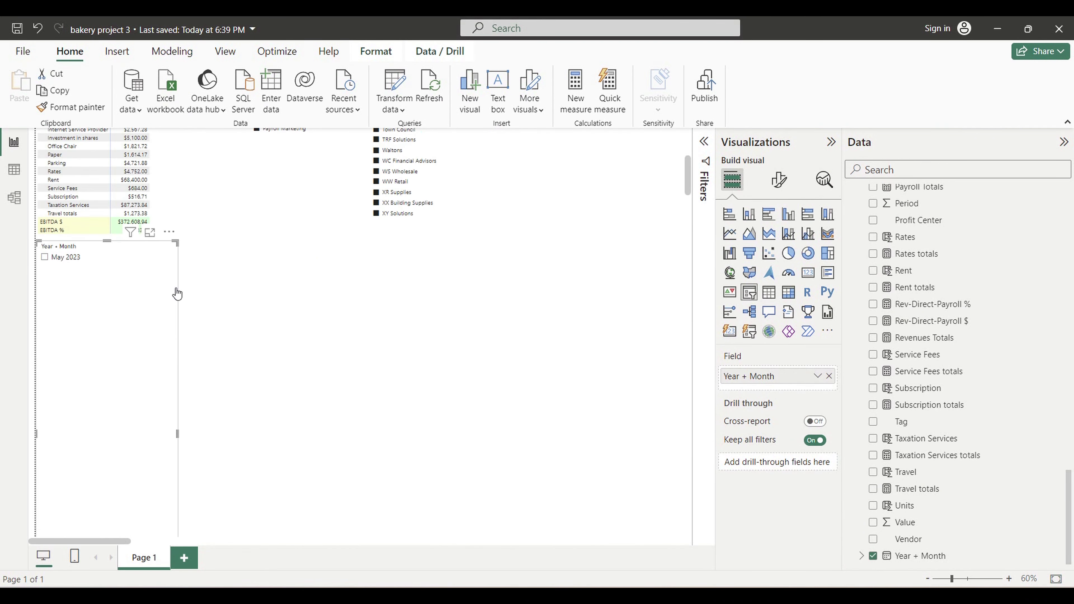
left_click_drag(108, 512, 120, 163)
scroll(199, 247, "up", 5)
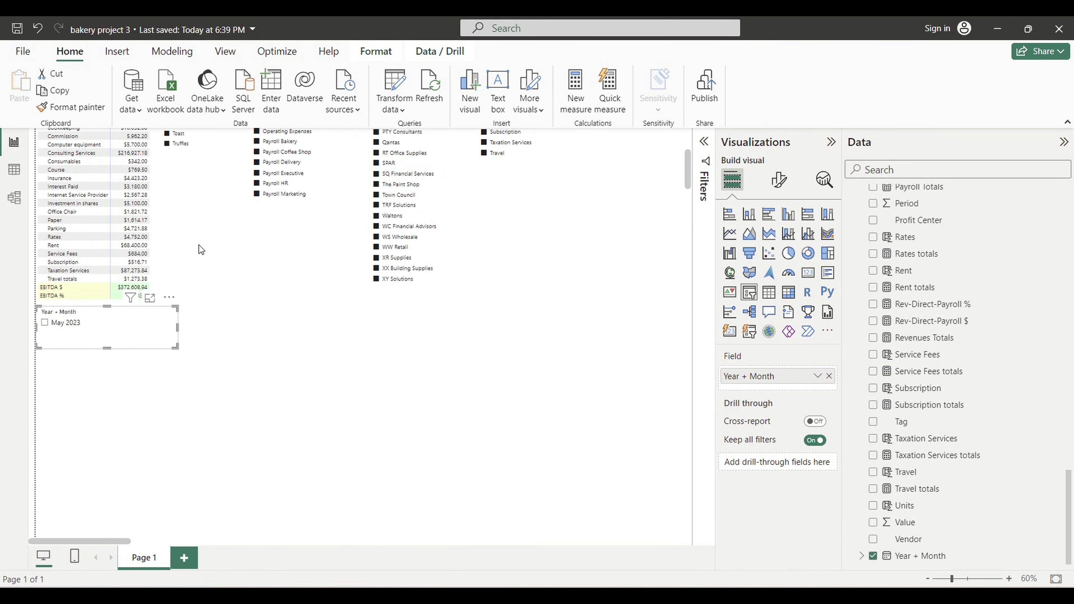
left_click_drag(163, 336, 683, 138)
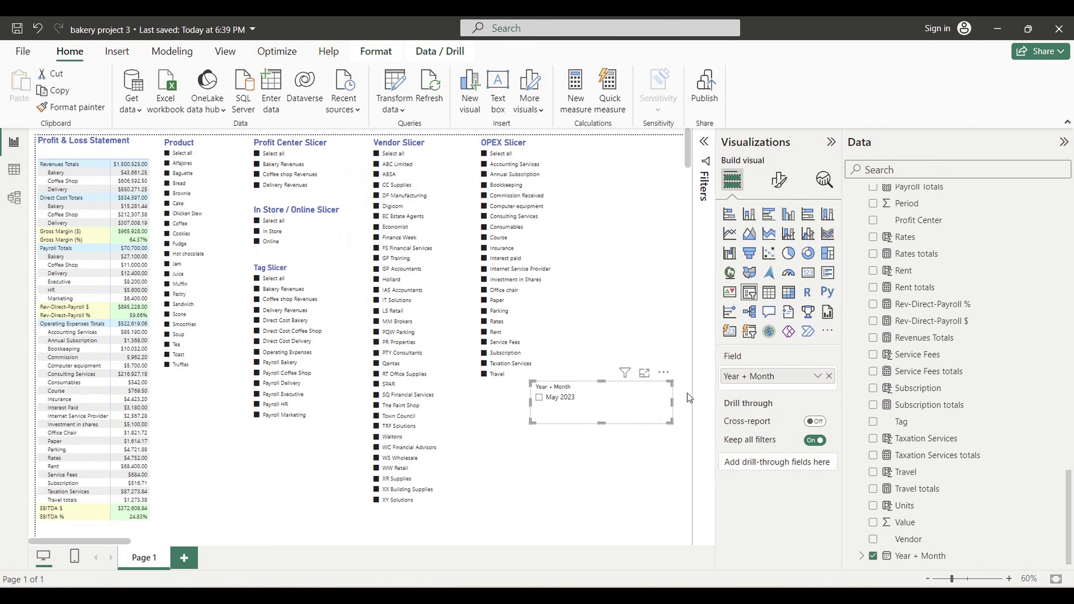
left_click_drag(677, 404, 643, 162)
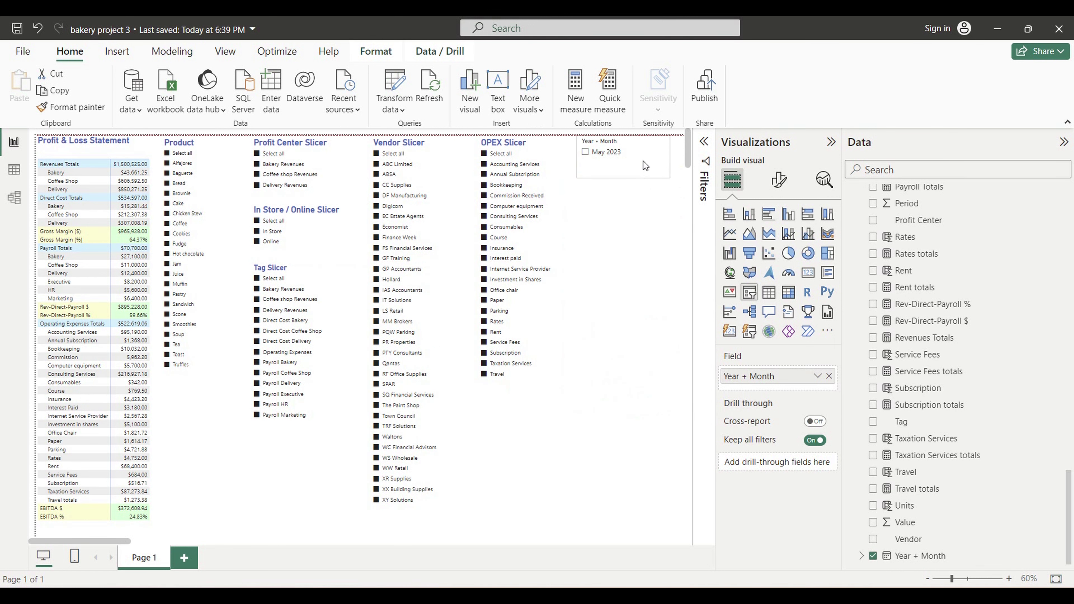
In Format visual, look at General settings, then expand the Slicer header text options on Visual
left_click(780, 181)
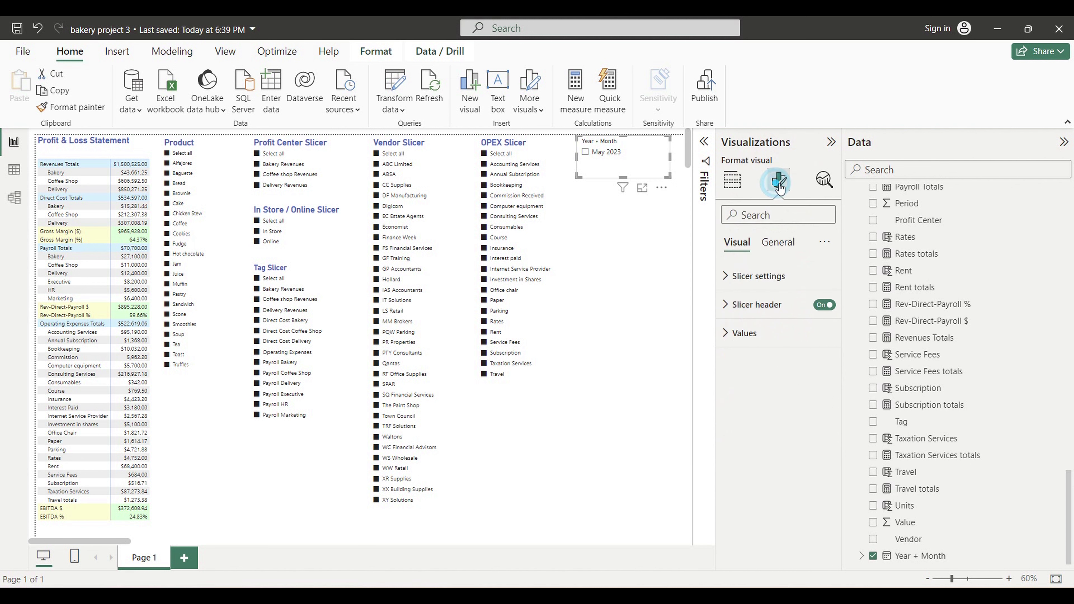
left_click(791, 247)
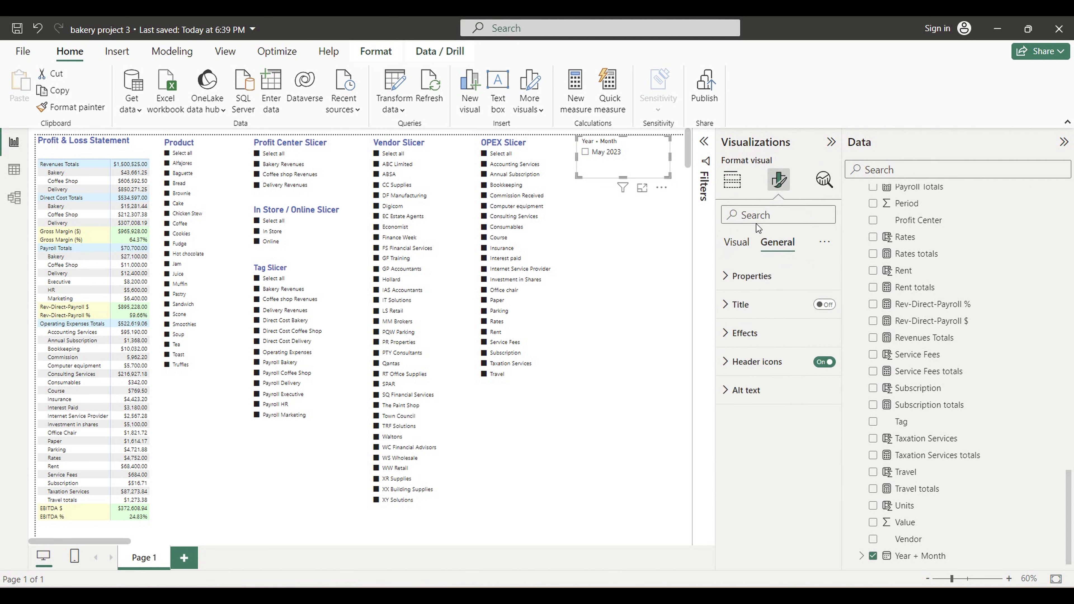
left_click(737, 243)
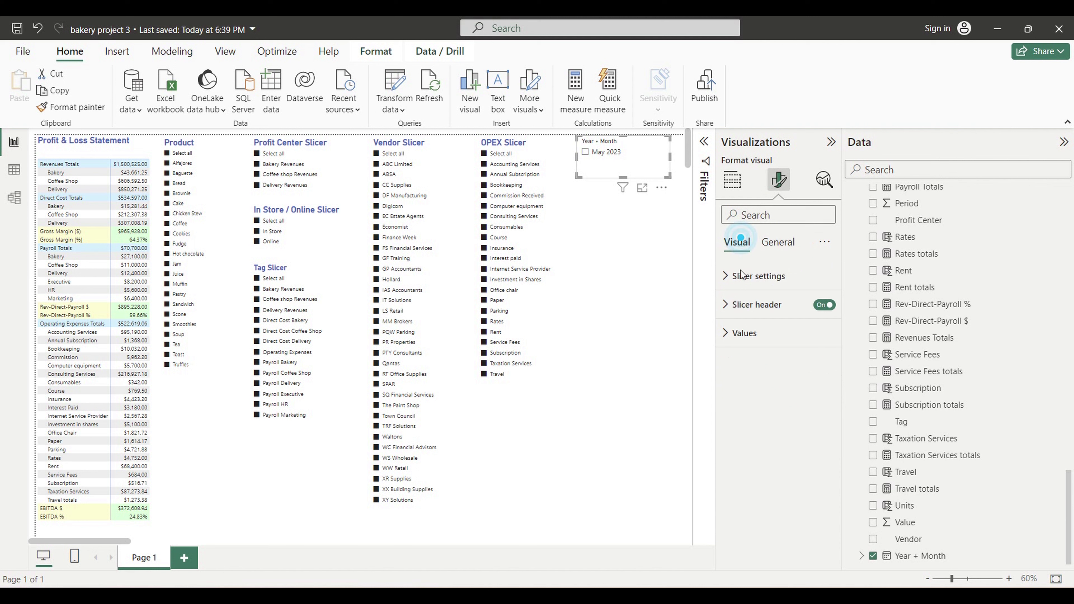
left_click(725, 304)
Retitle the slicer header 'Time Slicer' and raise its font size to 17
left_click(791, 375)
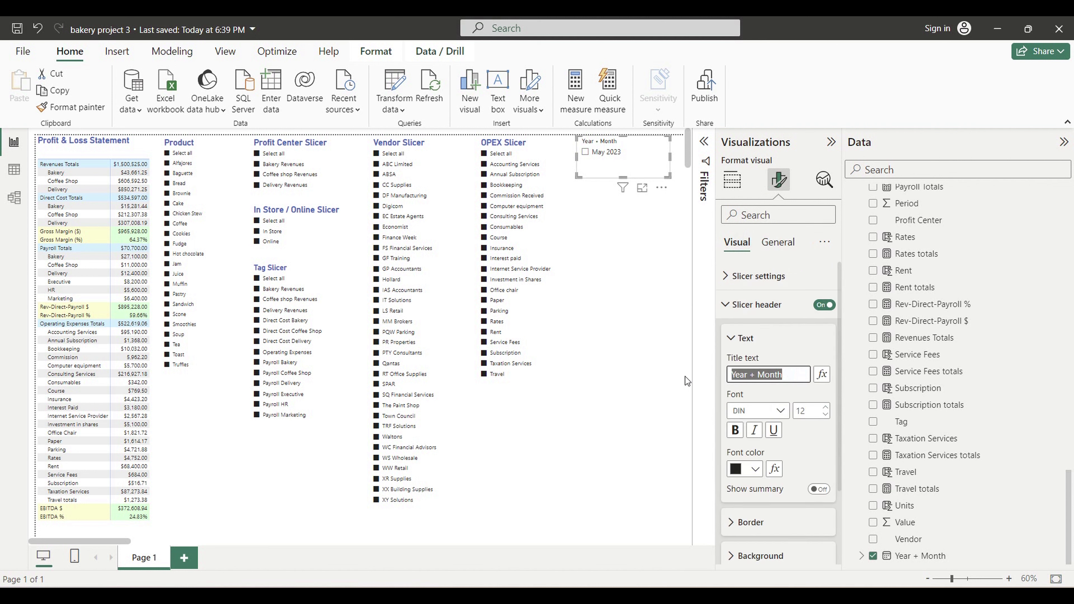
type("Time ")
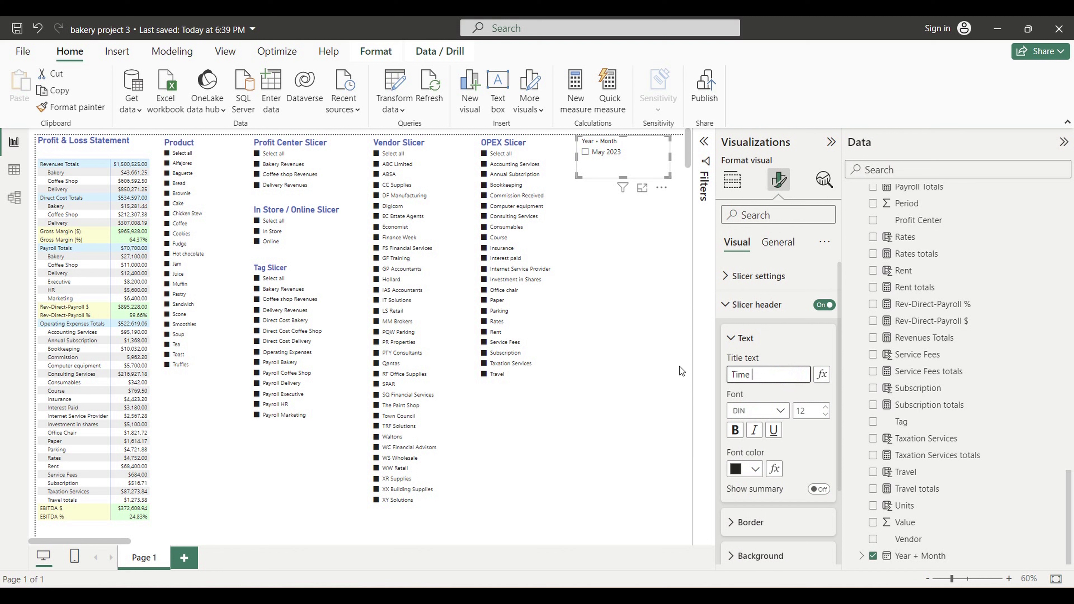
type("Slicer")
left_click(825, 407)
left_click(826, 407)
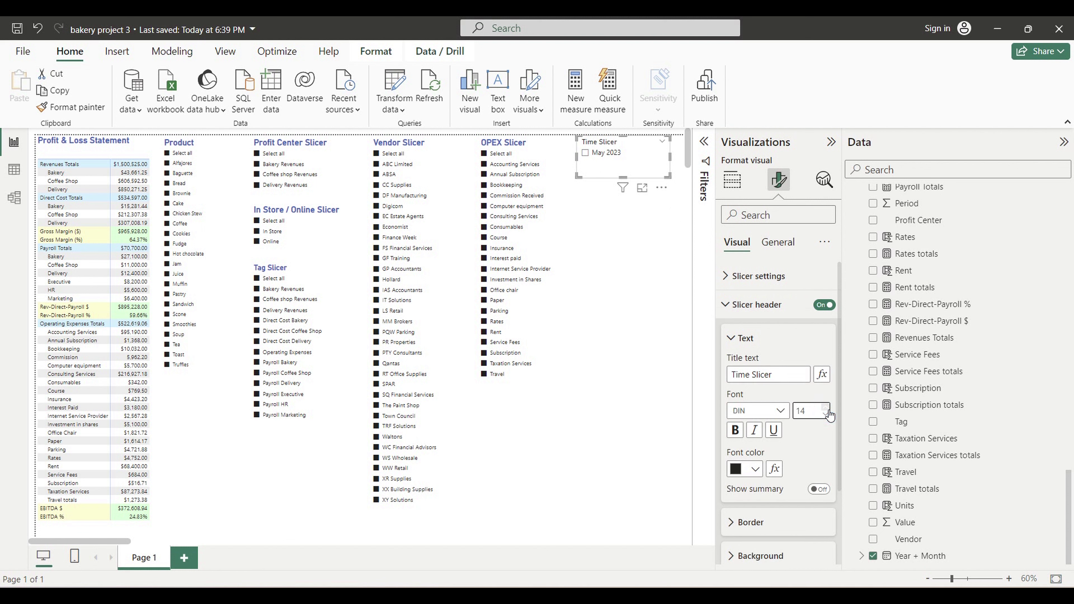
left_click(825, 407)
left_click(825, 407)
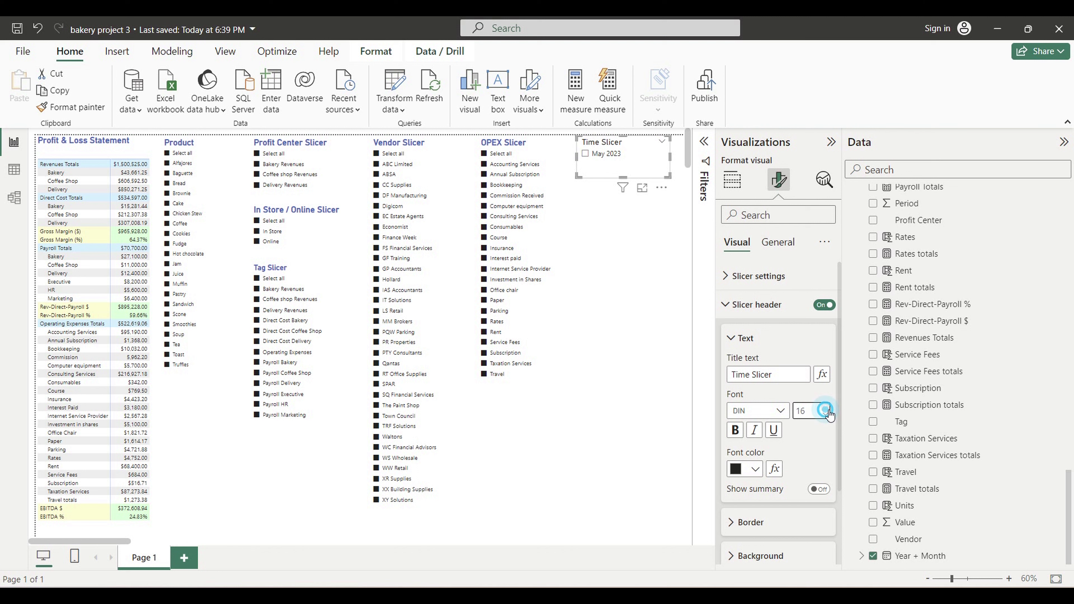
left_click(826, 407)
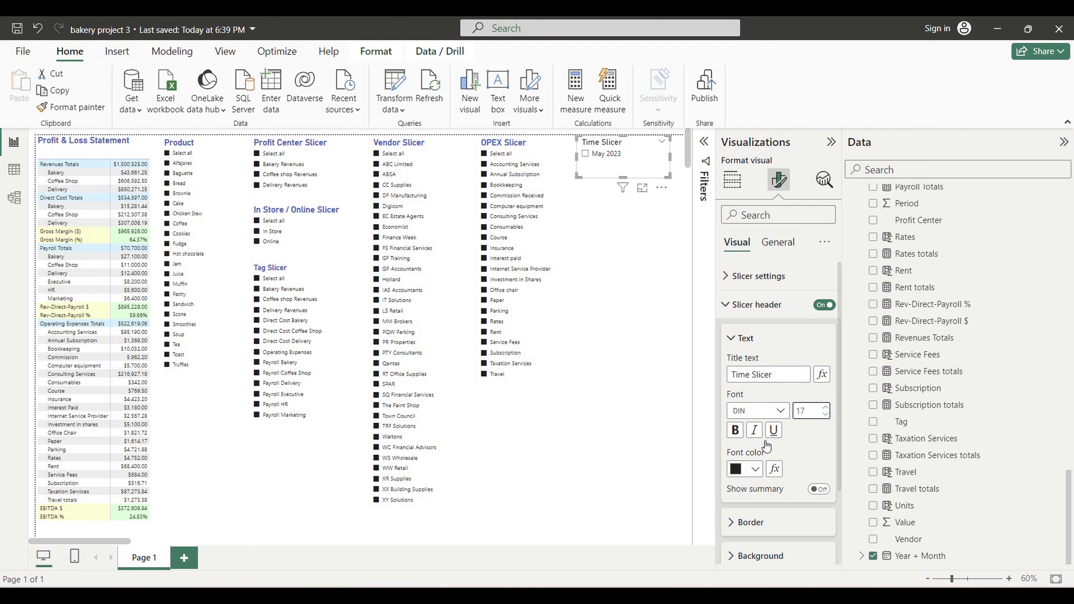
Make the header title bold and colour it Theme color 1, 25% darker
left_click(742, 432)
left_click(755, 469)
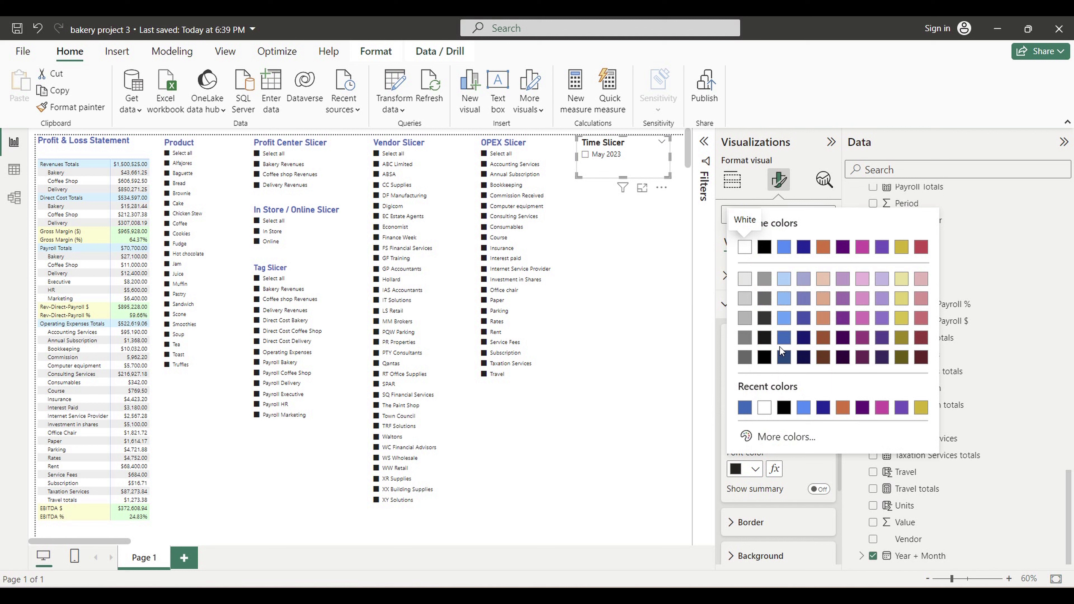
left_click(783, 339)
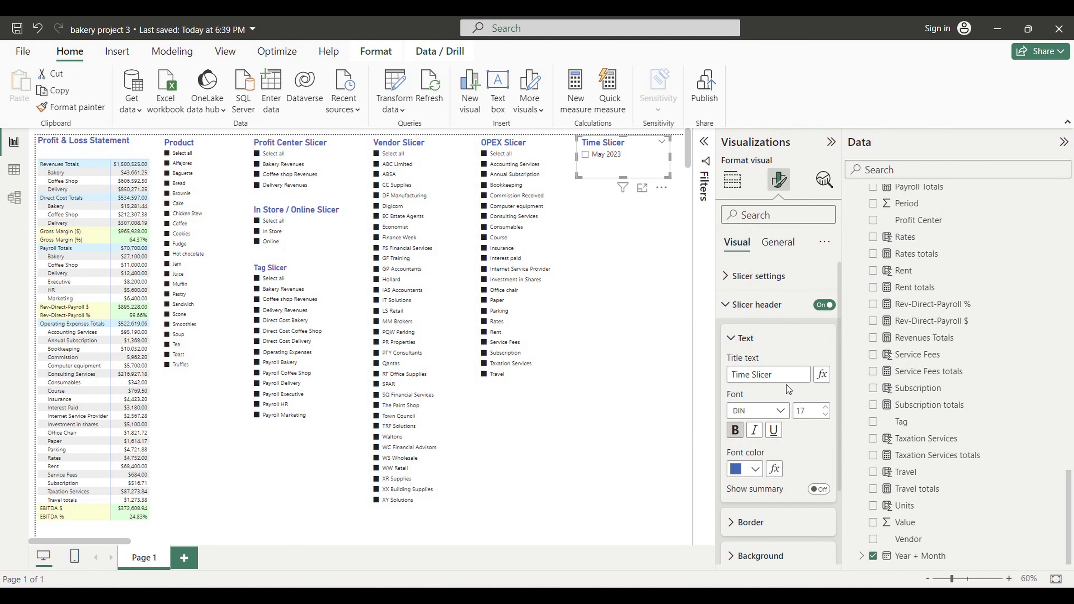
left_click(559, 249)
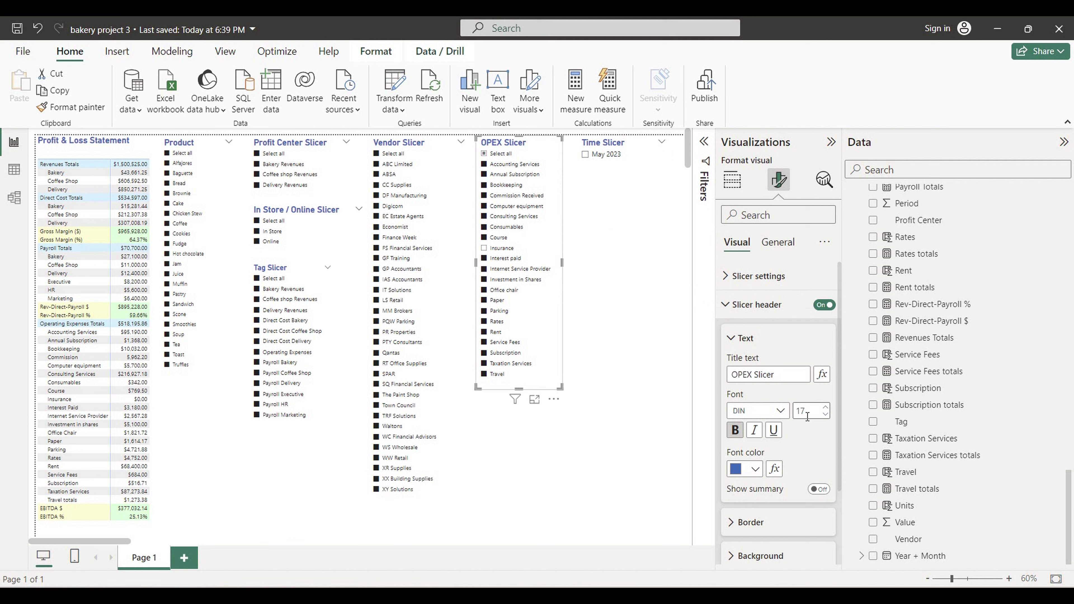
Make the Time Slicer shorter and narrower by dragging its bottom and right edges inward
left_click(643, 164)
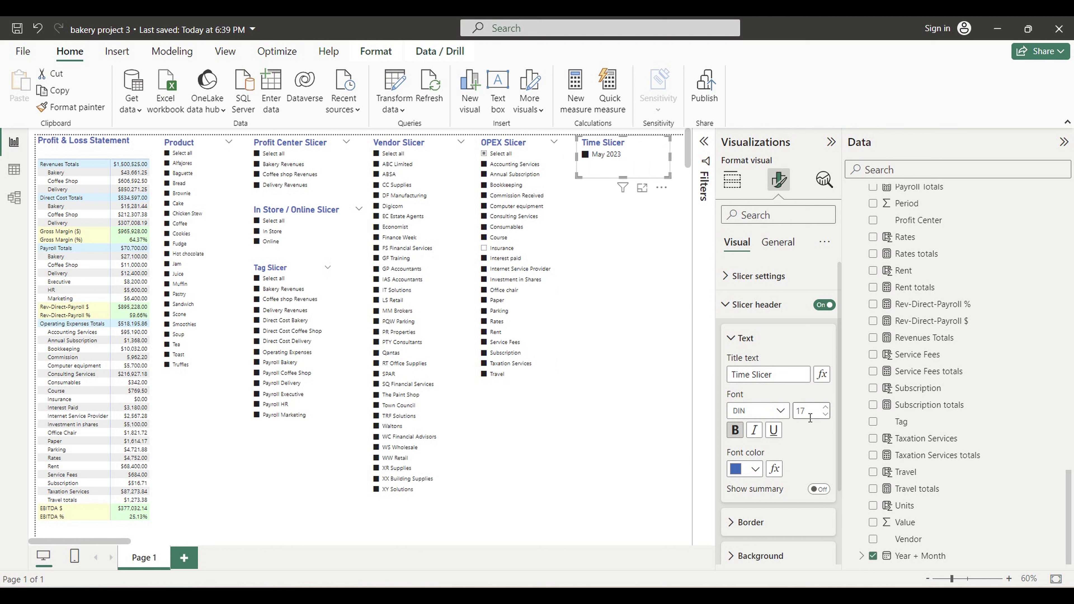
left_click_drag(622, 176, 622, 173)
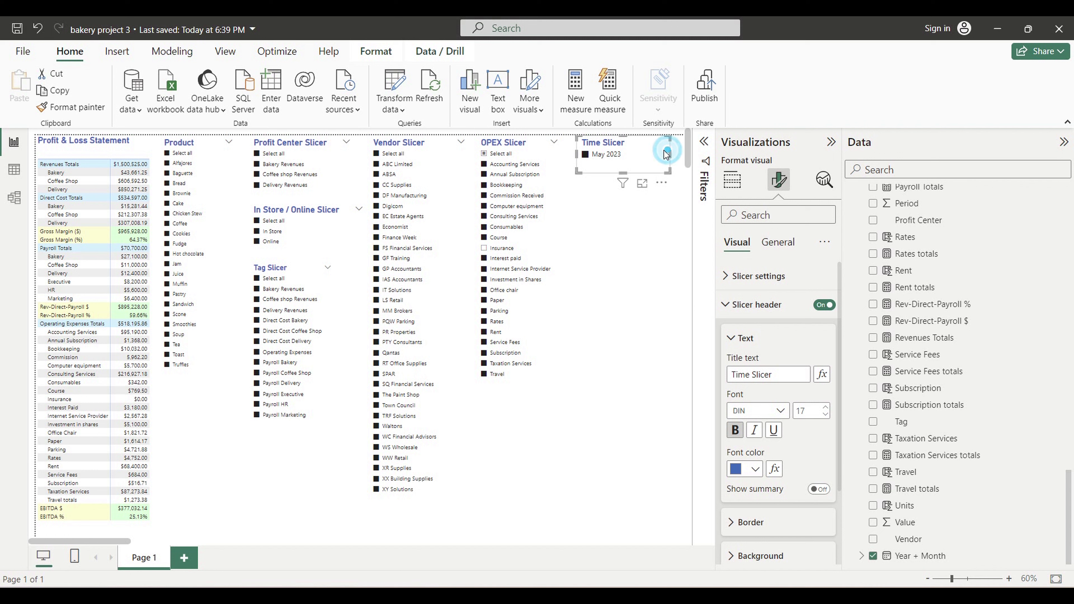
left_click_drag(669, 155, 659, 160)
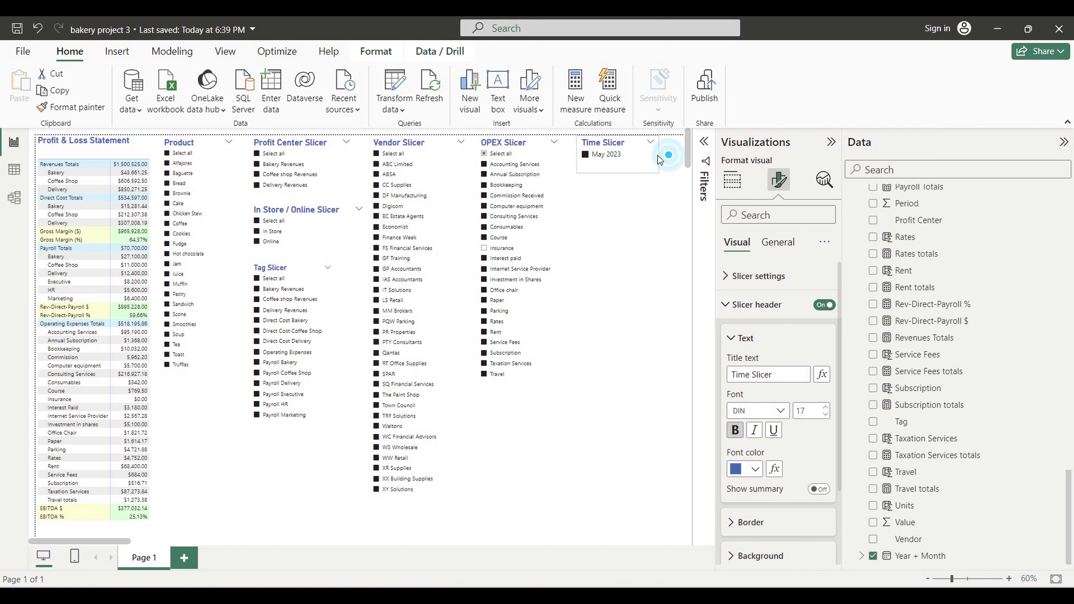
Select all OPEX Slicer items to restore Insurance, returning EBITDA to $372,609
left_click(490, 156)
left_click(676, 240)
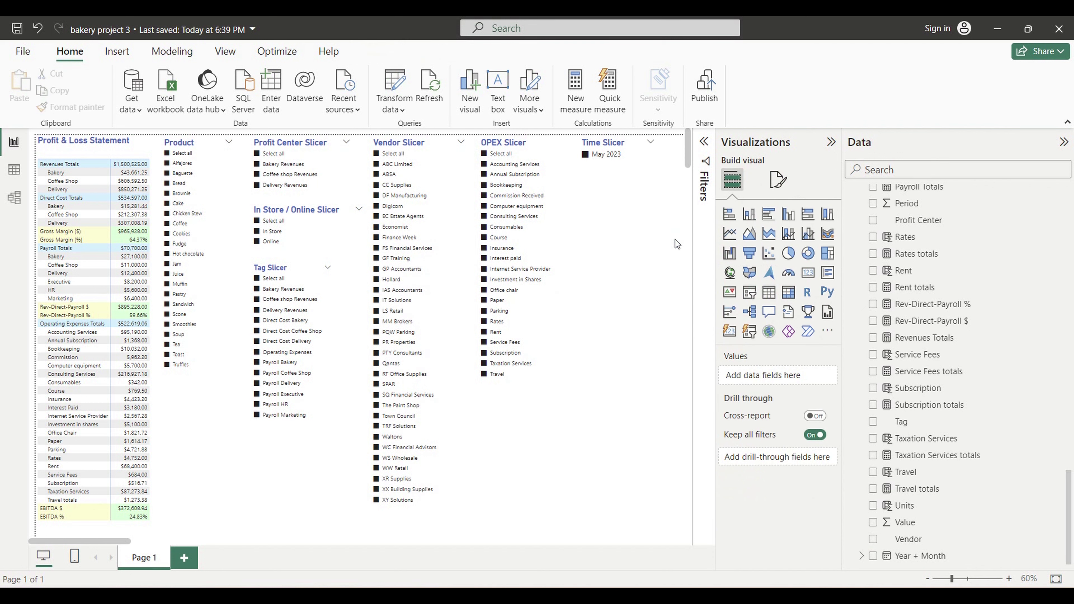
left_click(610, 171)
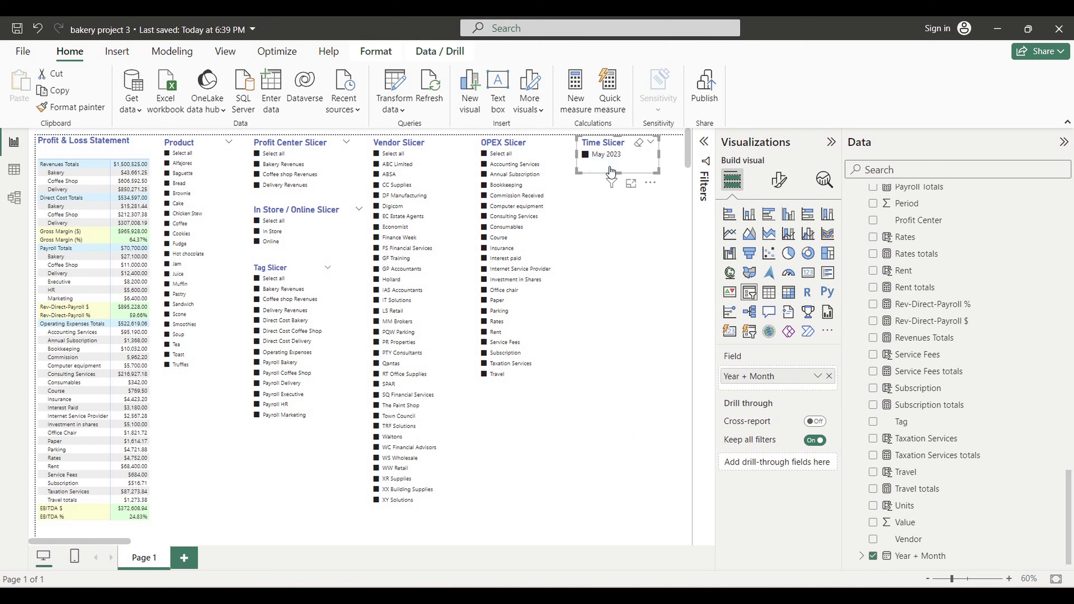
left_click(779, 179)
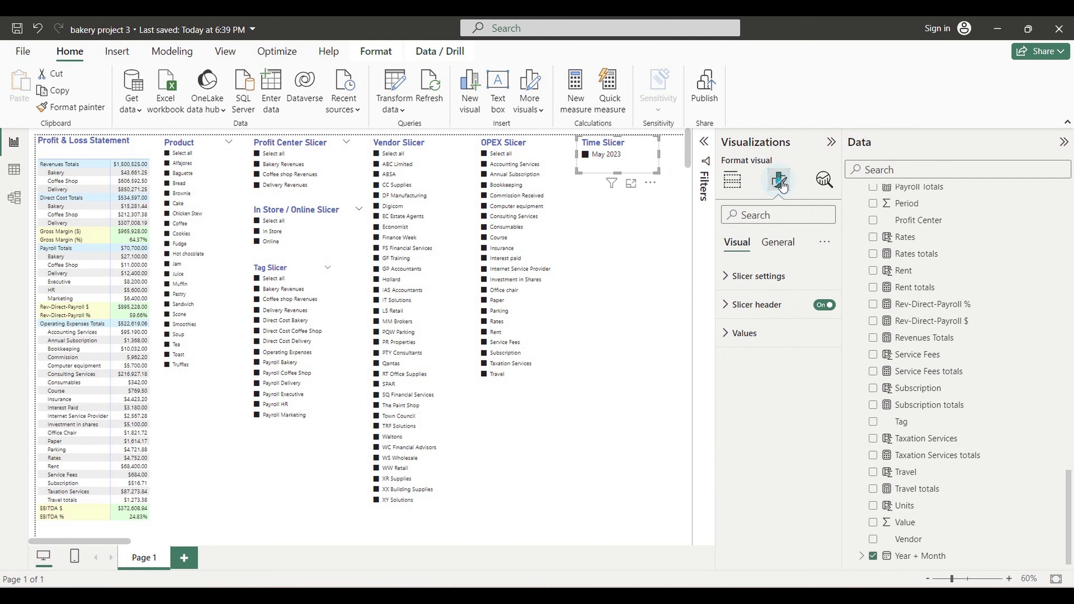
Turn on Show "Select all" under the Time Slicer's Slicer settings > Selection
left_click(726, 276)
left_click(744, 383)
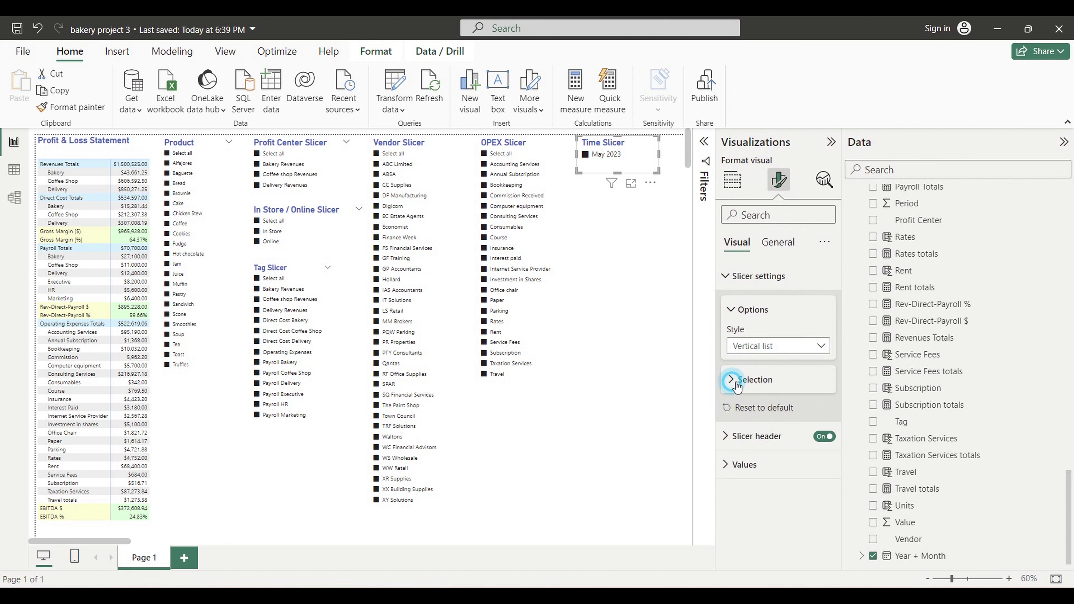
left_click(820, 439)
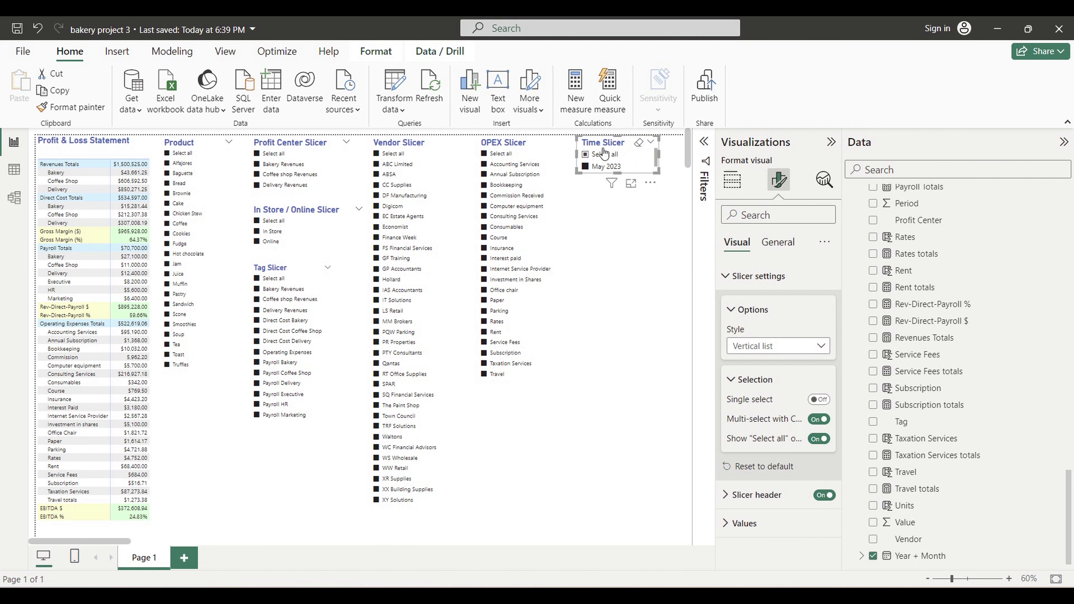
left_click(560, 211)
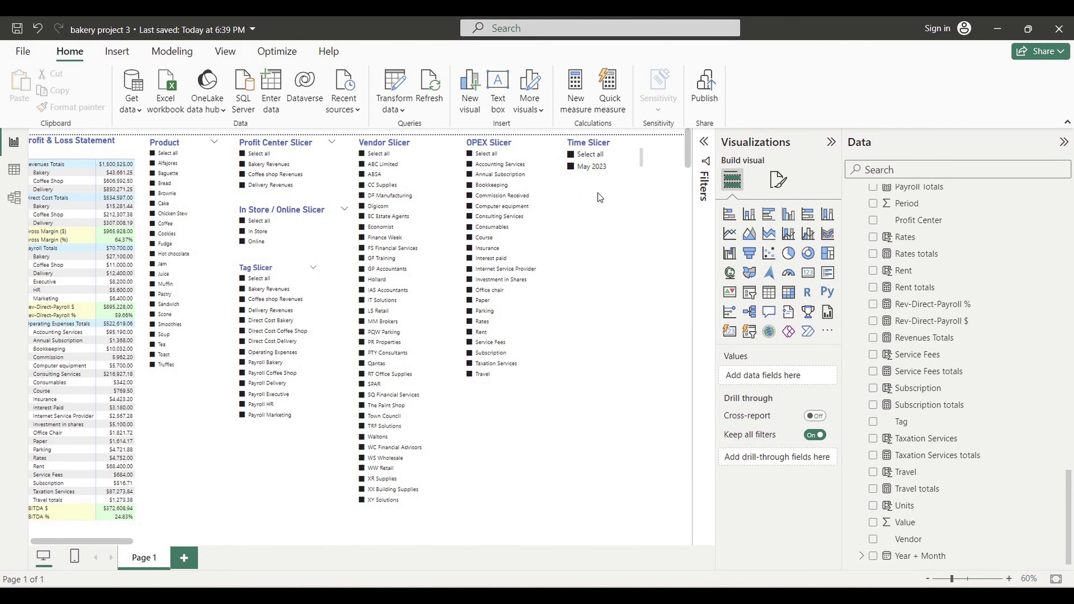
In Excel, view the Payroll, Direct Cost, Revenue Raw Data, Bank Statement Vendors and Output sheets through WS Wholesale
left_click(666, 491)
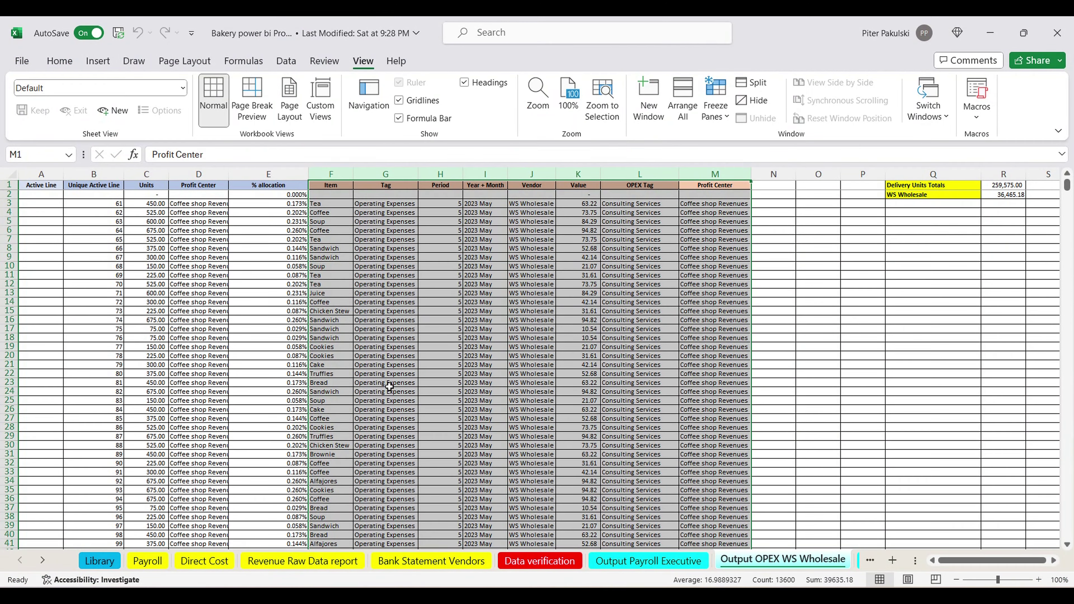
left_click(145, 567)
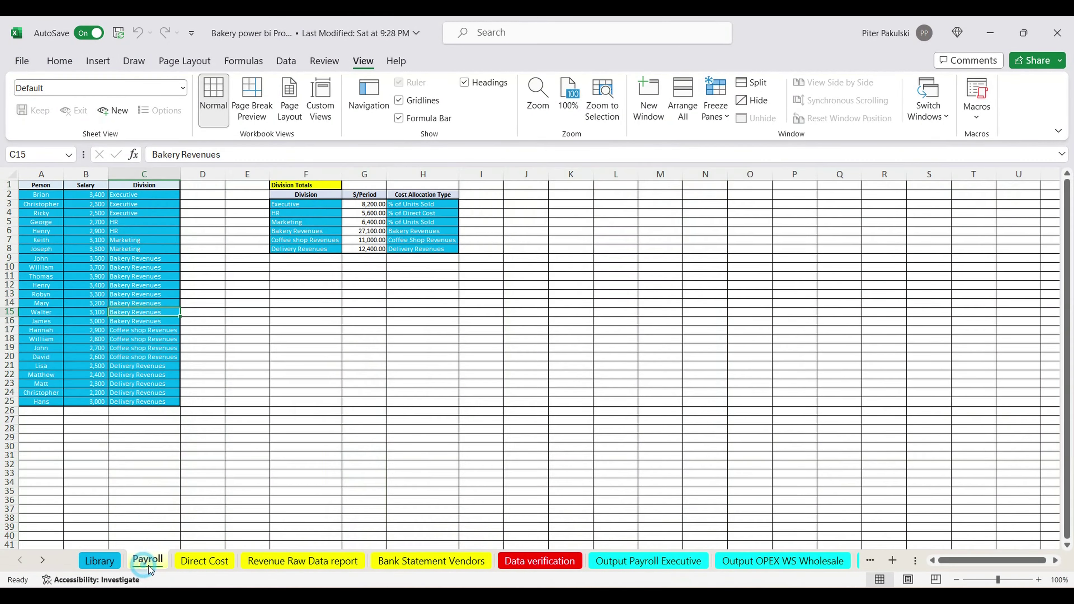
left_click(210, 567)
left_click(277, 567)
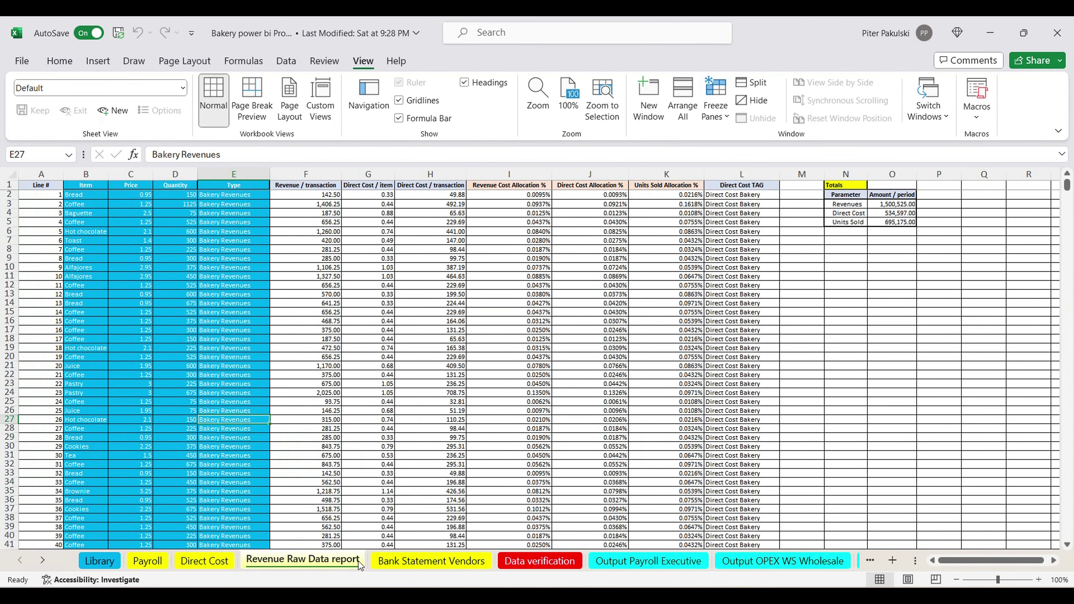
left_click(402, 563)
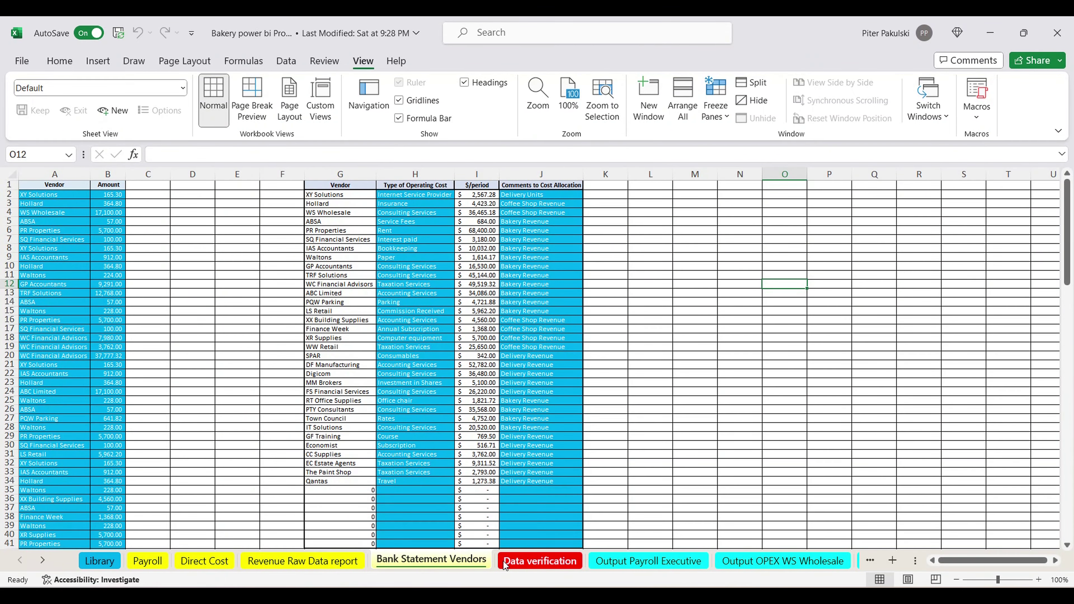
left_click(527, 566)
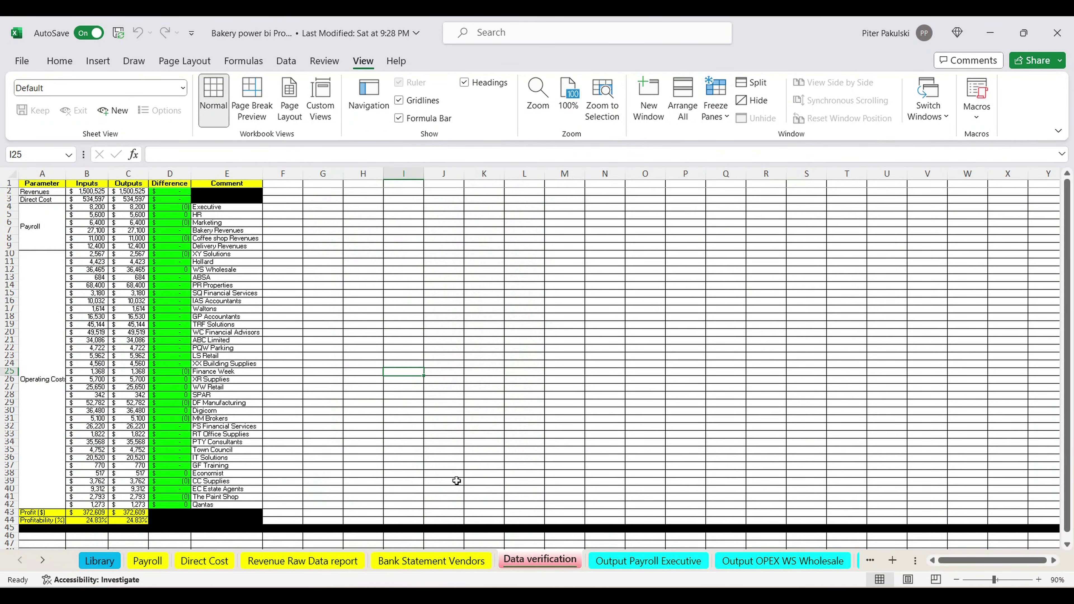
left_click(605, 562)
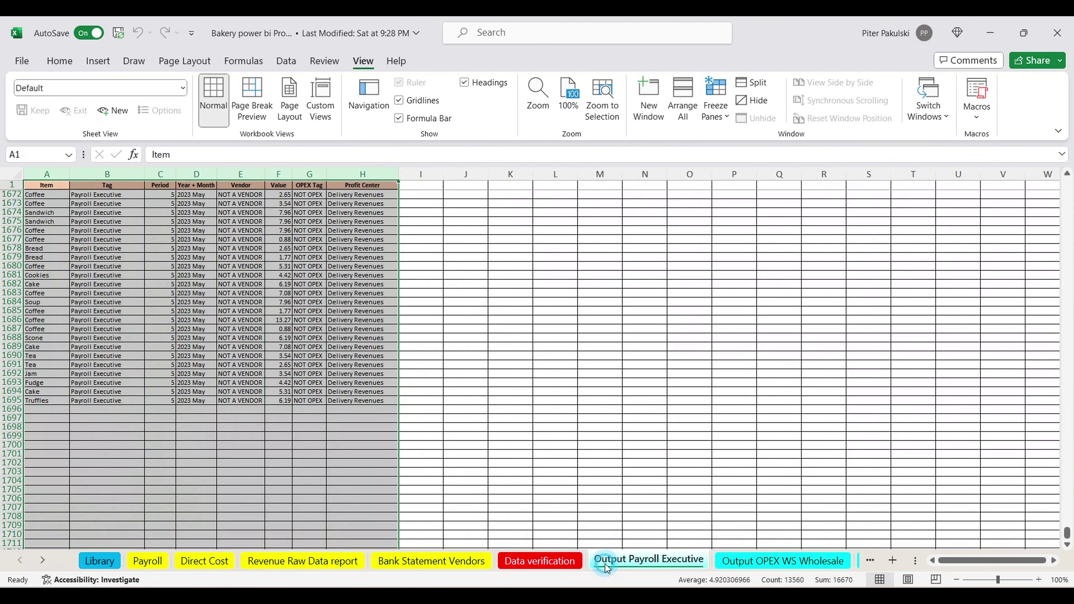
left_click(740, 565)
View the ABSA, PR Properties, SQ Financial Services, IAS Accountants and Waltons OPEX output sheets
left_click(42, 561)
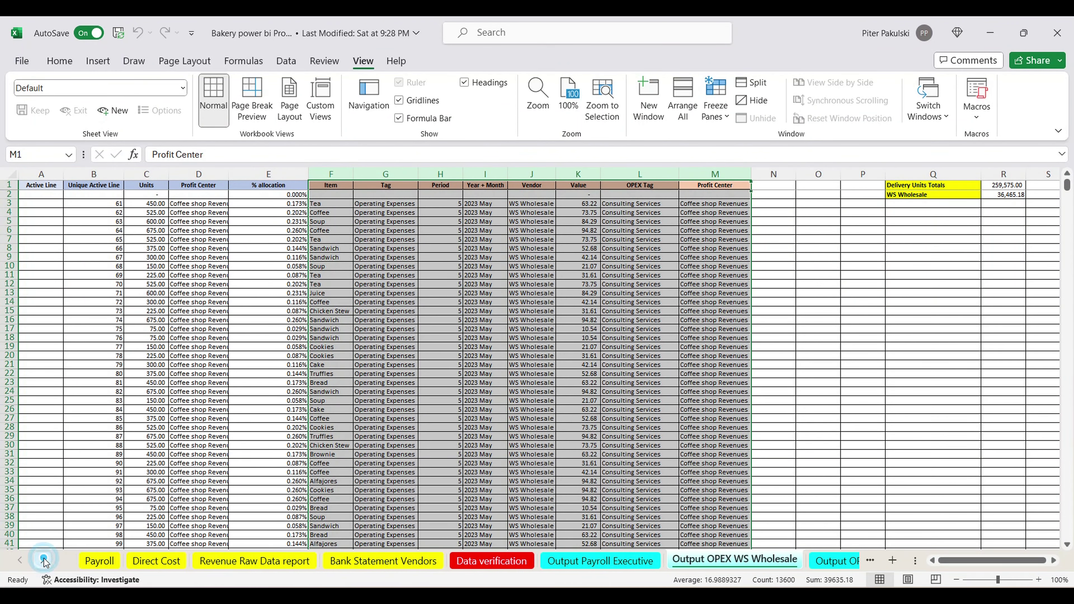
left_click(43, 561)
left_click(44, 561)
left_click(293, 562)
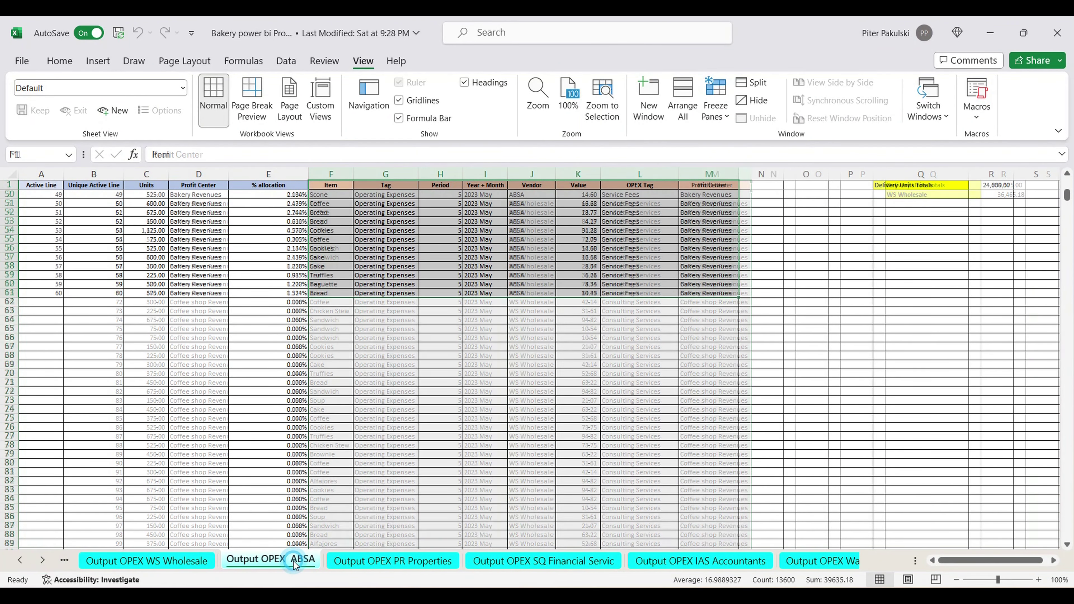
left_click(336, 563)
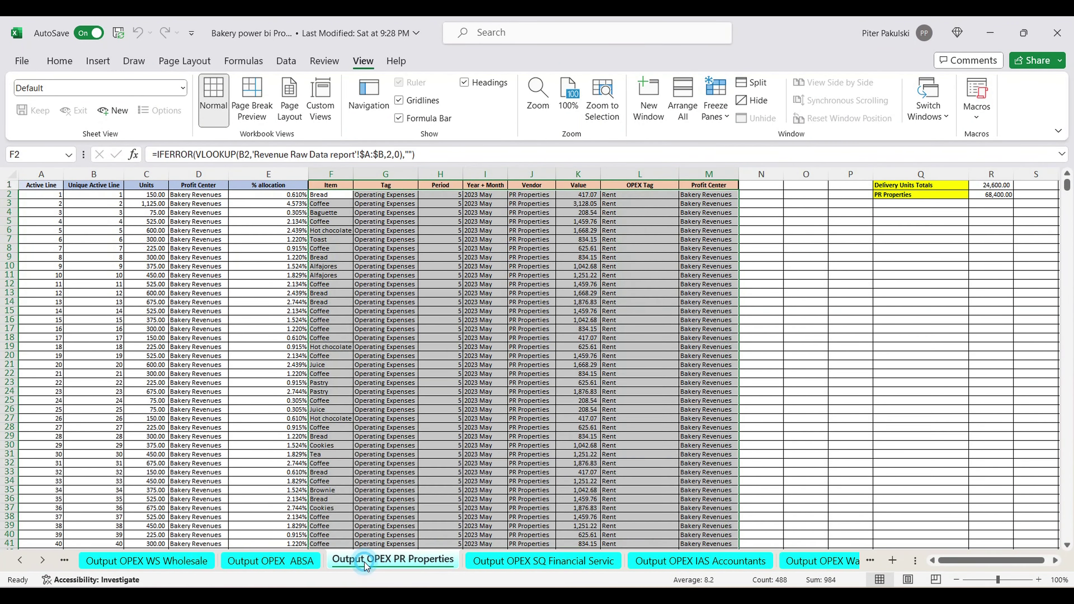
left_click(489, 561)
left_click(691, 567)
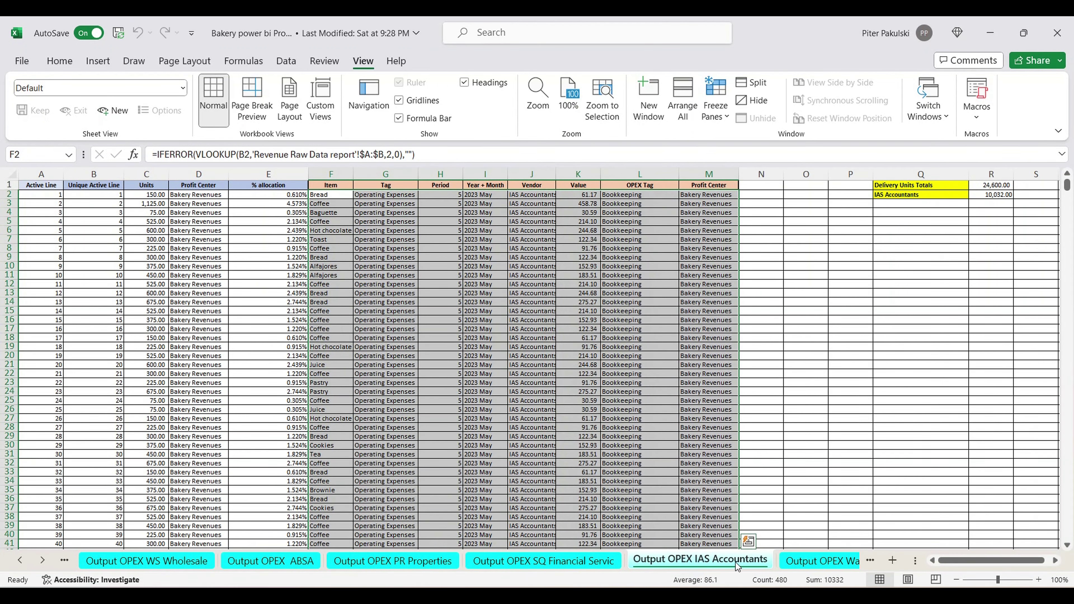
left_click(812, 563)
View the GP Accountants, TRF Solutions, WC Financial Advisors, ABC Limited and PQW Parking sheets, then return to Power BI
left_click(42, 561)
left_click(43, 561)
left_click(42, 561)
left_click(42, 561)
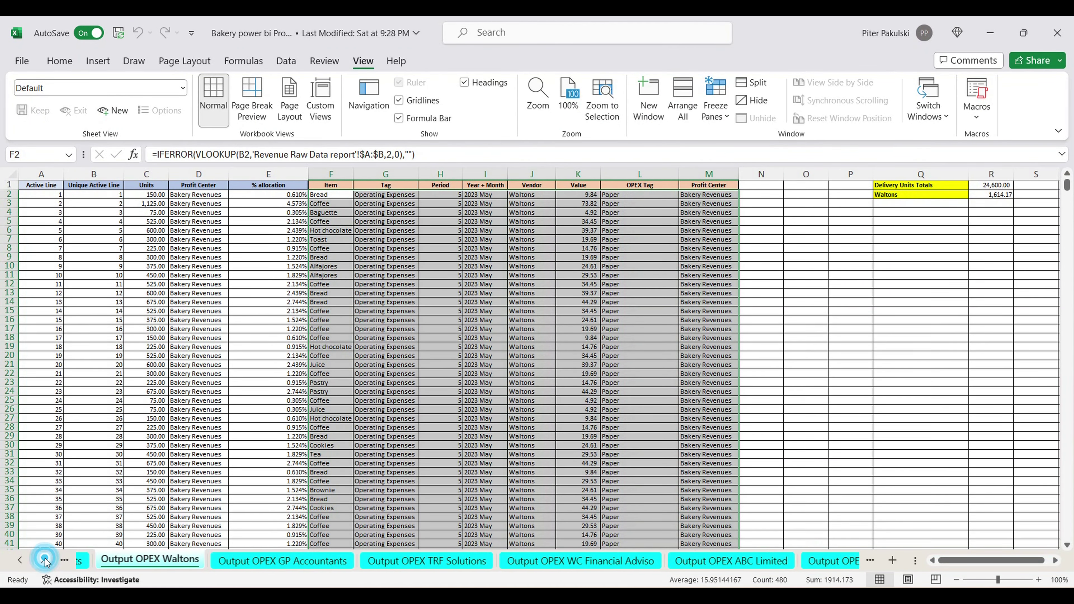
left_click(42, 560)
left_click(155, 563)
left_click(295, 561)
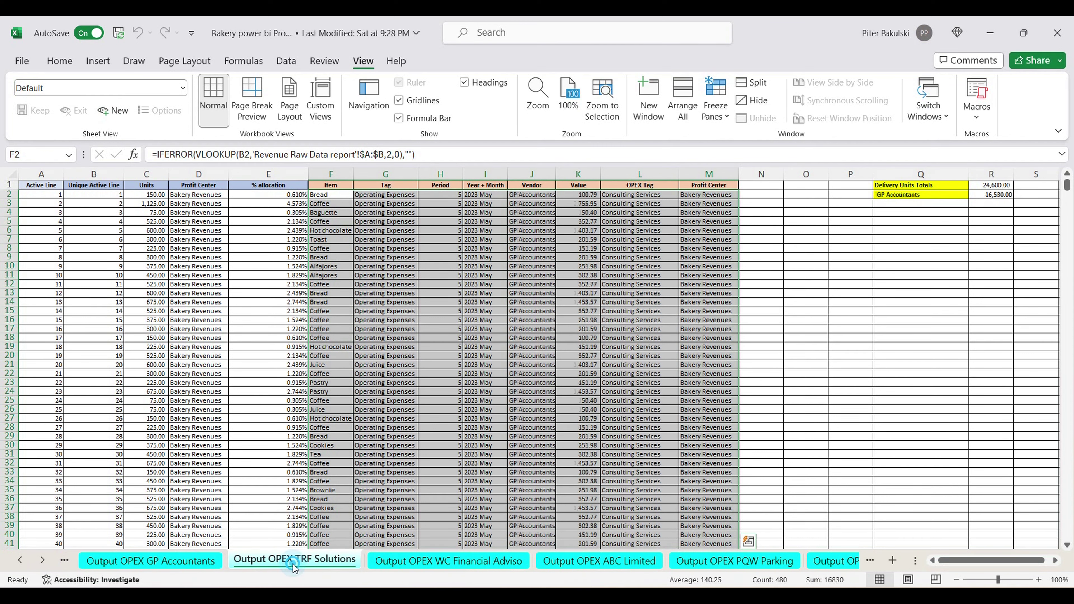
left_click(408, 561)
left_click(569, 561)
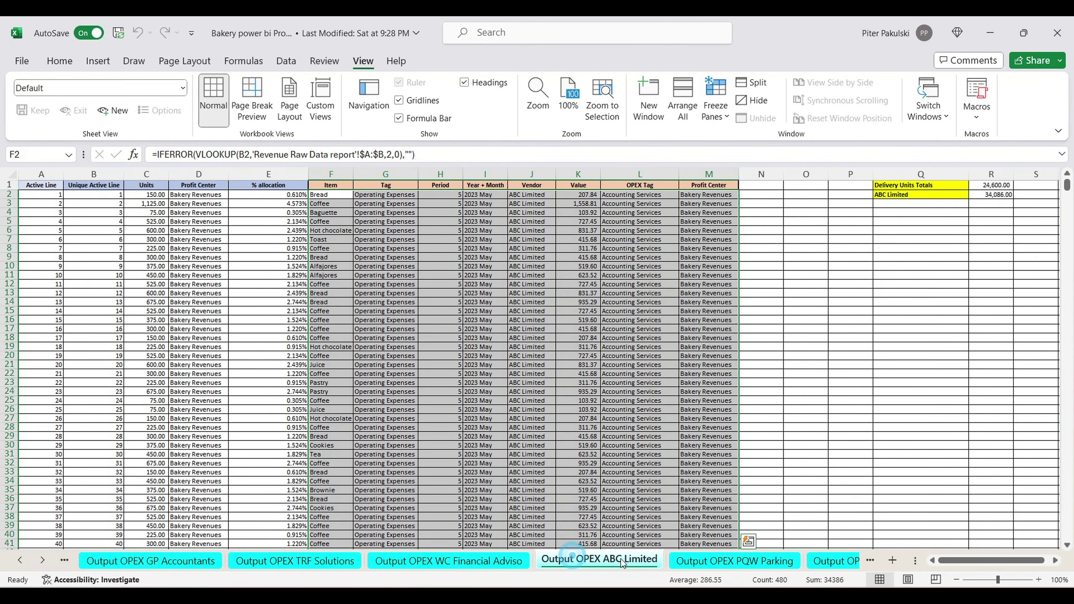
left_click(707, 563)
left_click(694, 598)
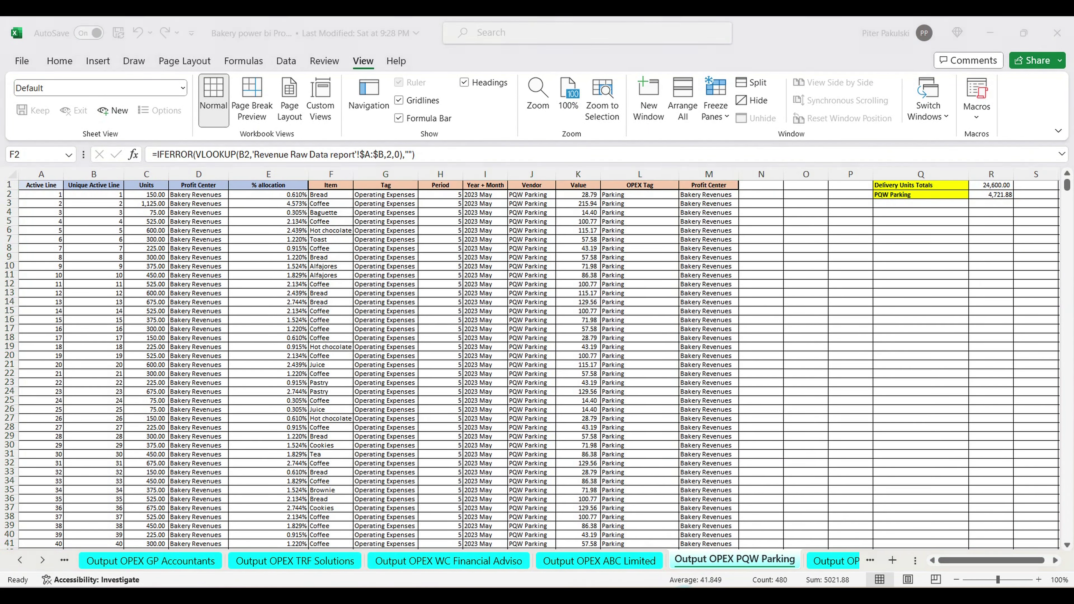
left_click(720, 560)
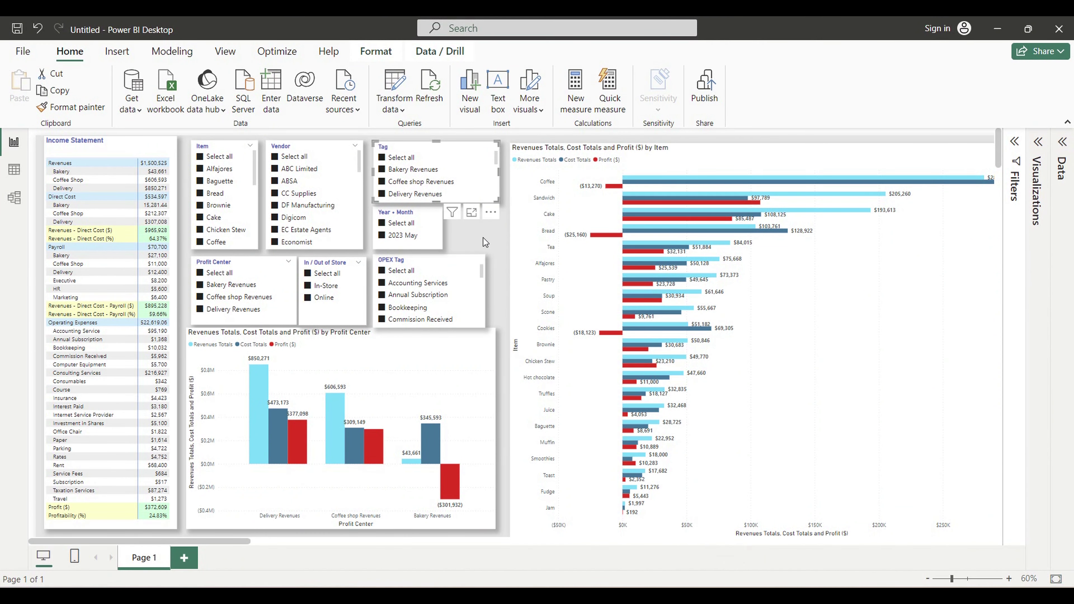